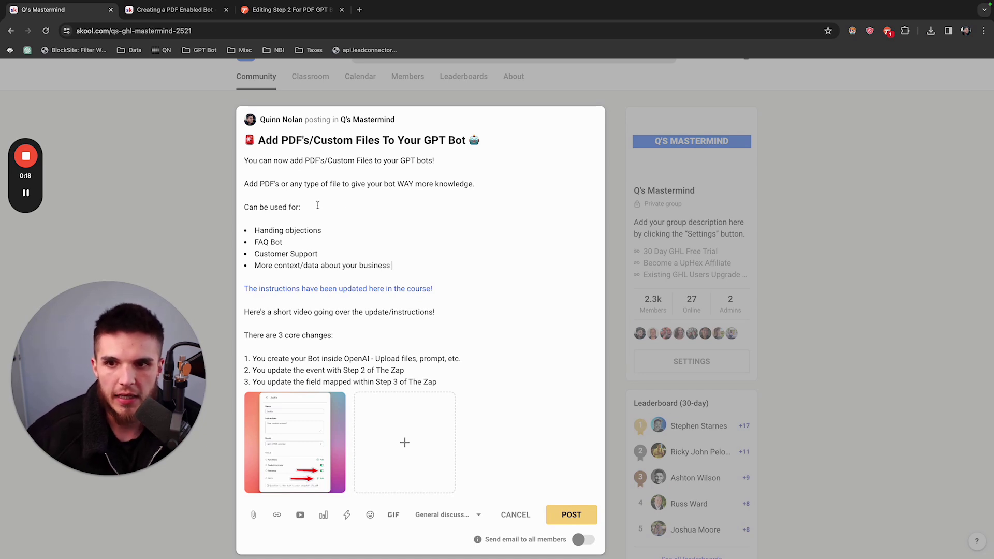
Highlight the 'Can be used for' line and the Handing objections and FAQ Bot bullets in the draft post
left_click_drag(317, 205, 242, 208)
left_click_drag(322, 230, 253, 231)
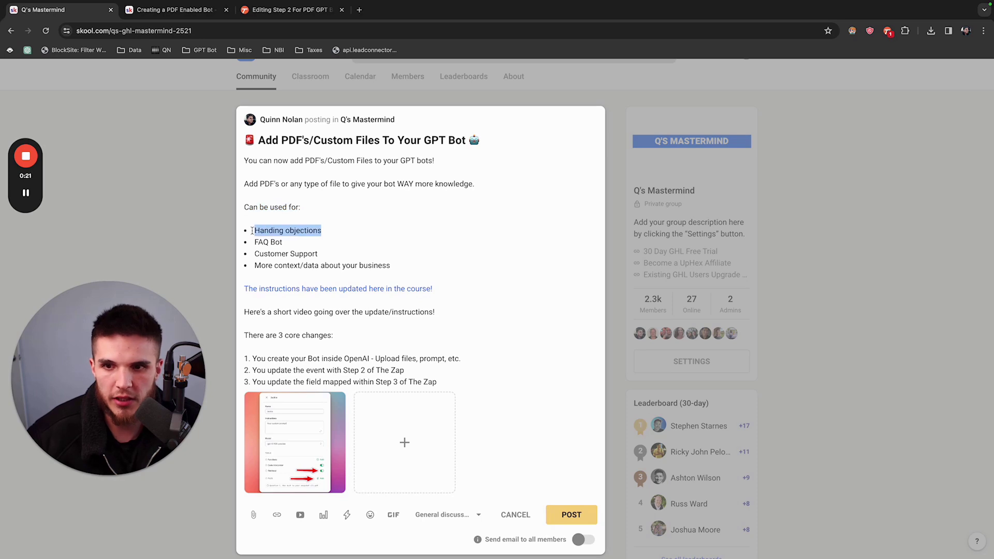
left_click(290, 243)
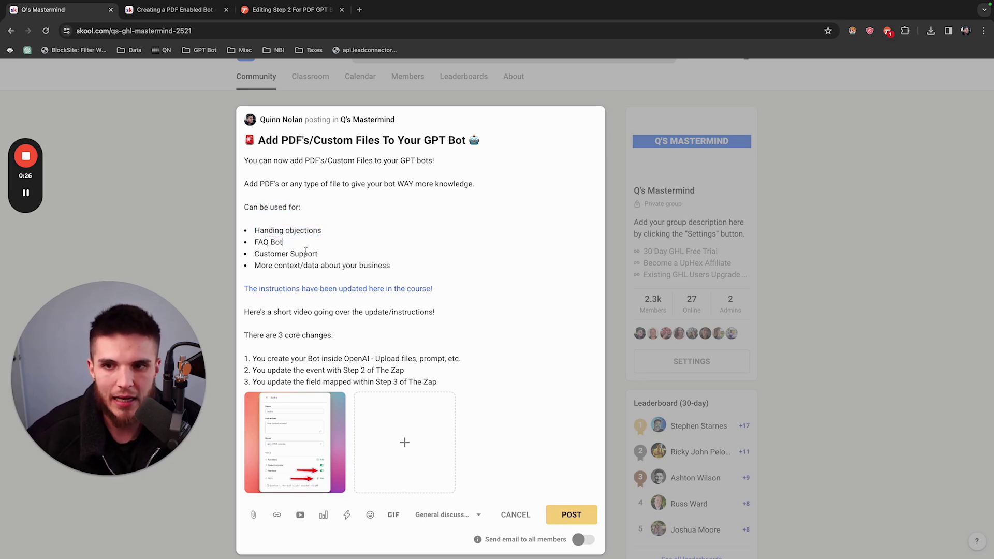
left_click_drag(296, 243, 253, 243)
left_click(253, 242)
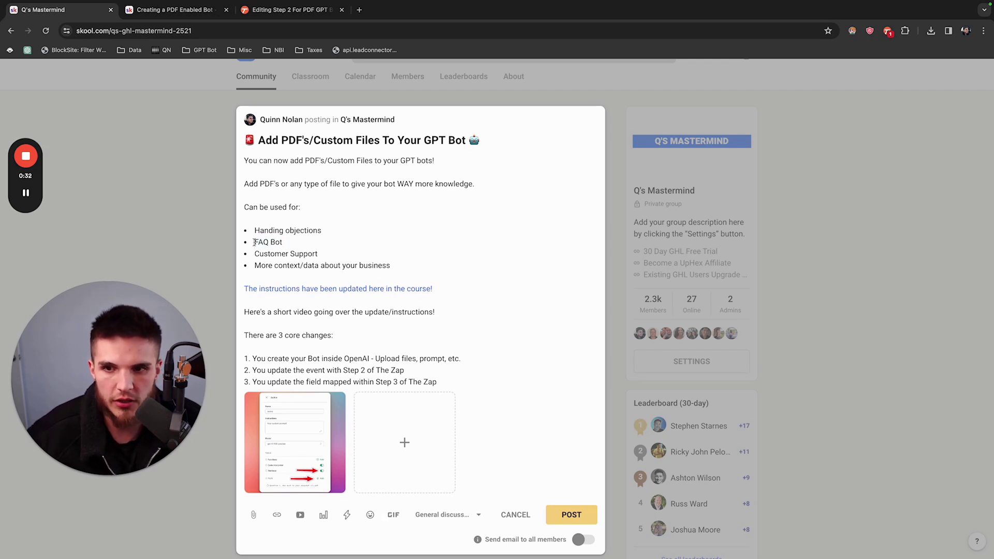
Highlight the Customer Support and business-context bullets, then switch to the Creating a PDF Enabled Bot lesson
left_click_drag(255, 253, 319, 254)
left_click(319, 253)
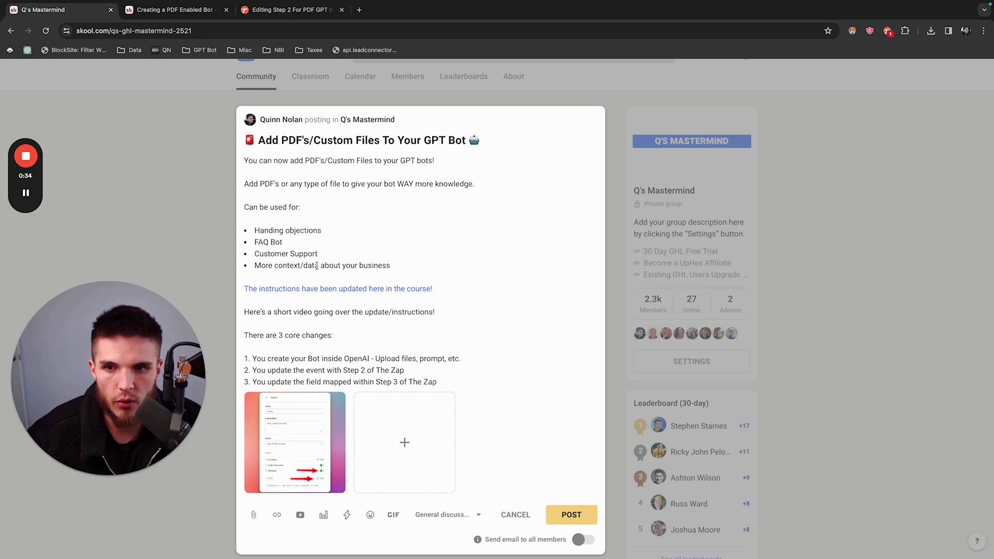
left_click_drag(254, 265, 391, 265)
left_click(392, 265)
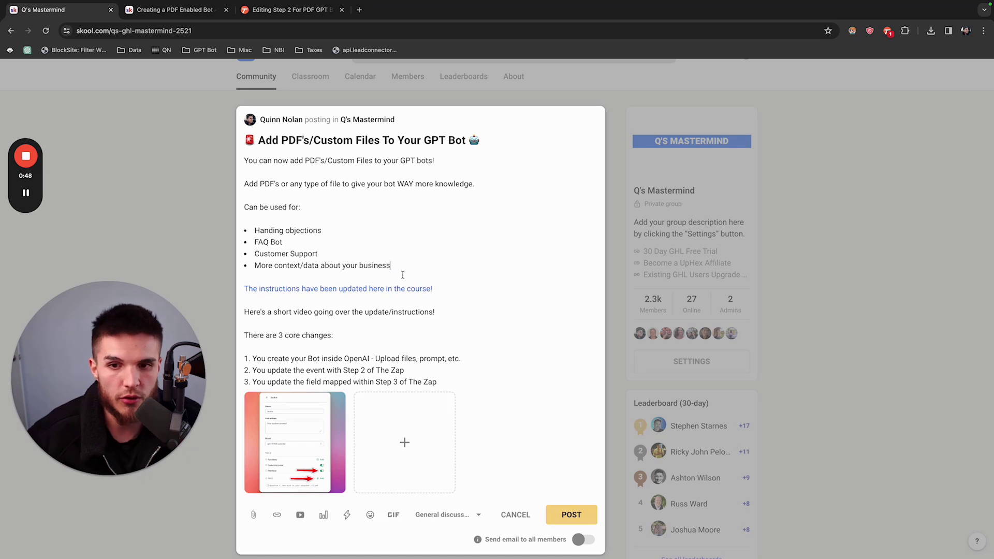
left_click(402, 274)
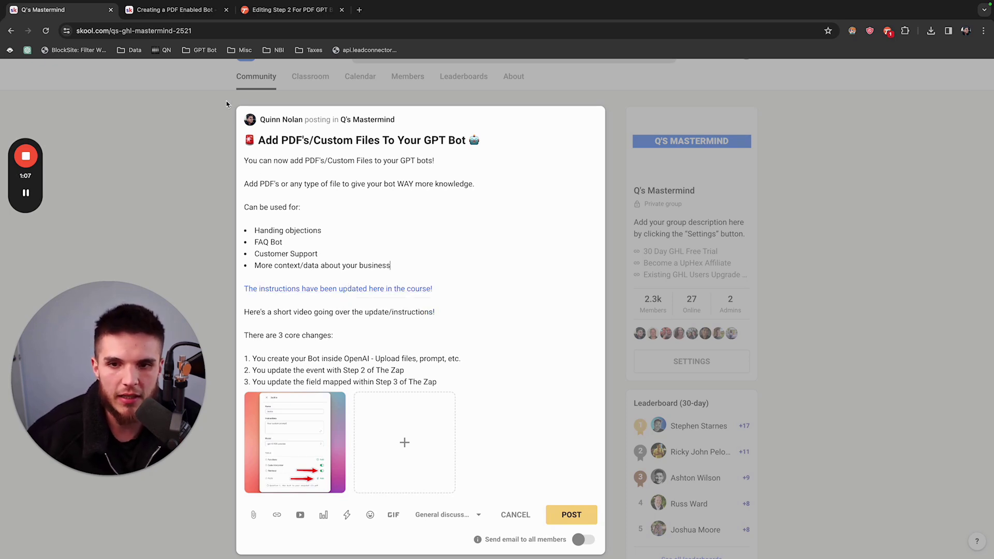
left_click(172, 10)
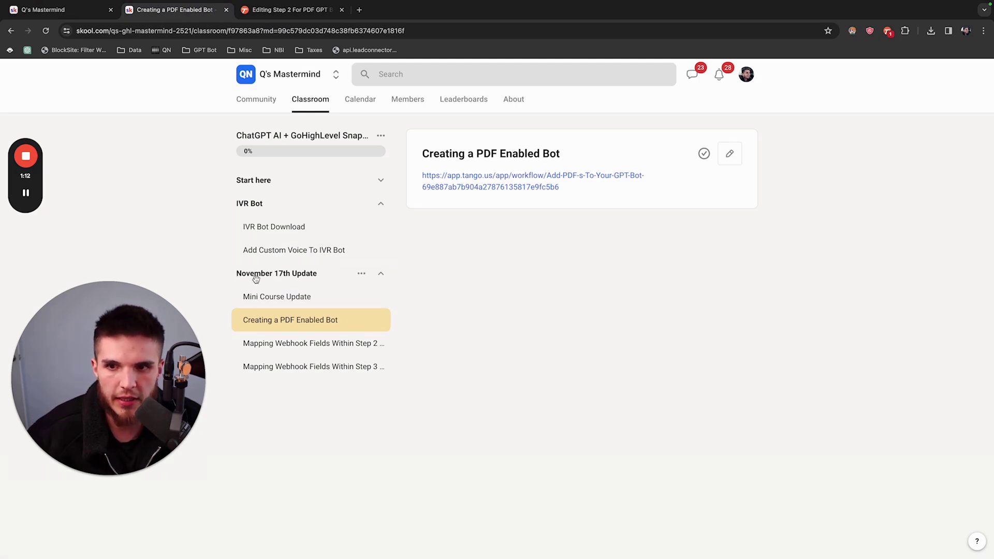
left_click(297, 307)
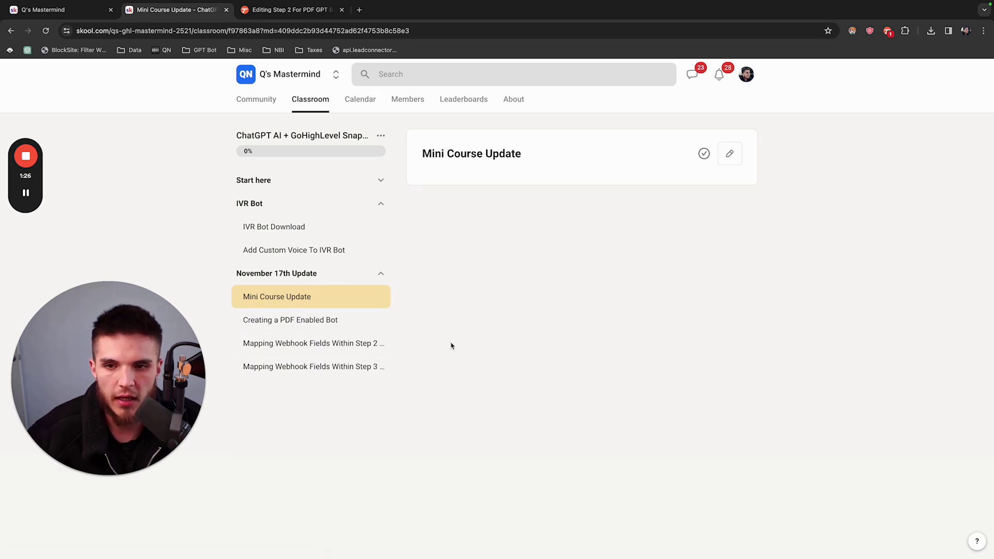
left_click(299, 325)
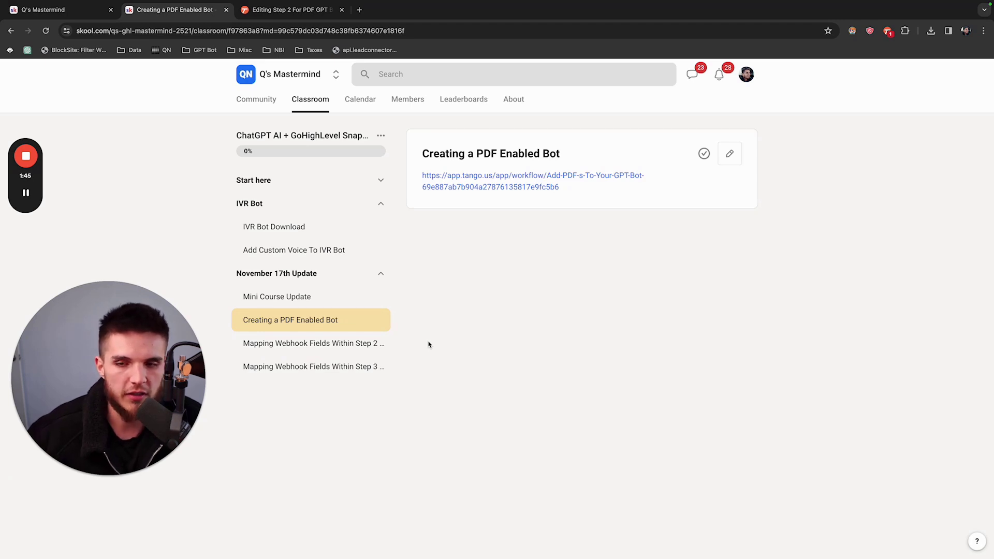
Open the lesson's 'Add PDF's To Your GPT Bot' Tango guide and read its opening steps
left_click(487, 187)
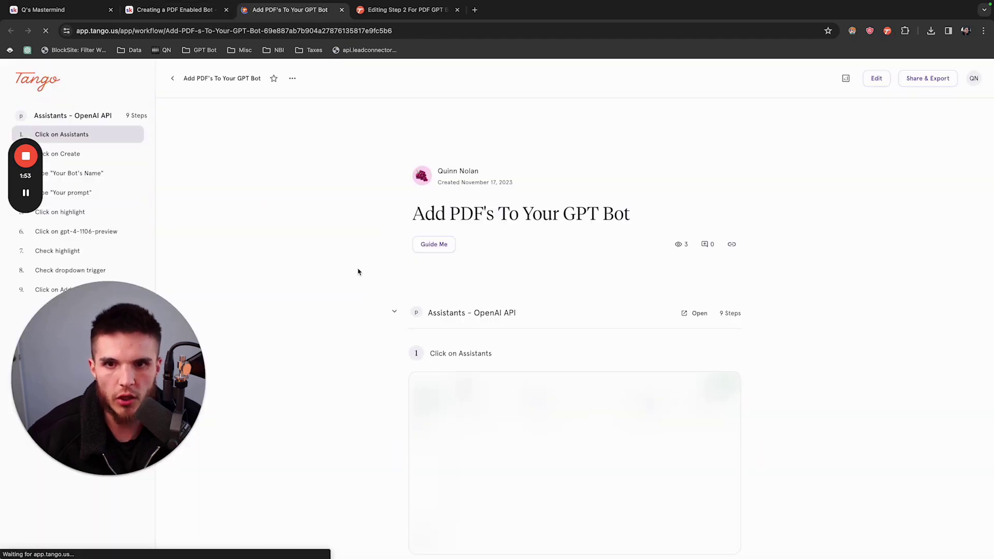
scroll(347, 321, "down", 3)
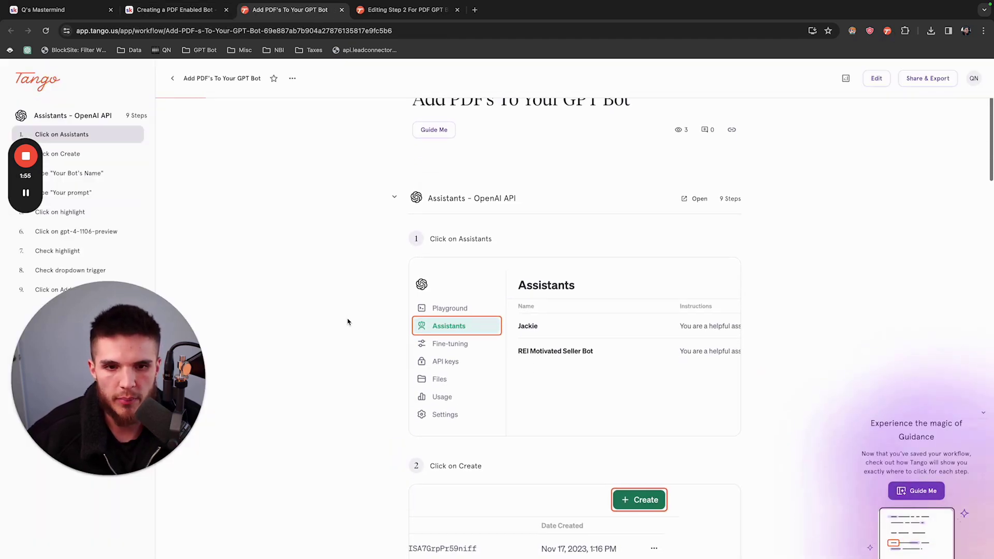
scroll(347, 322, "down", 2)
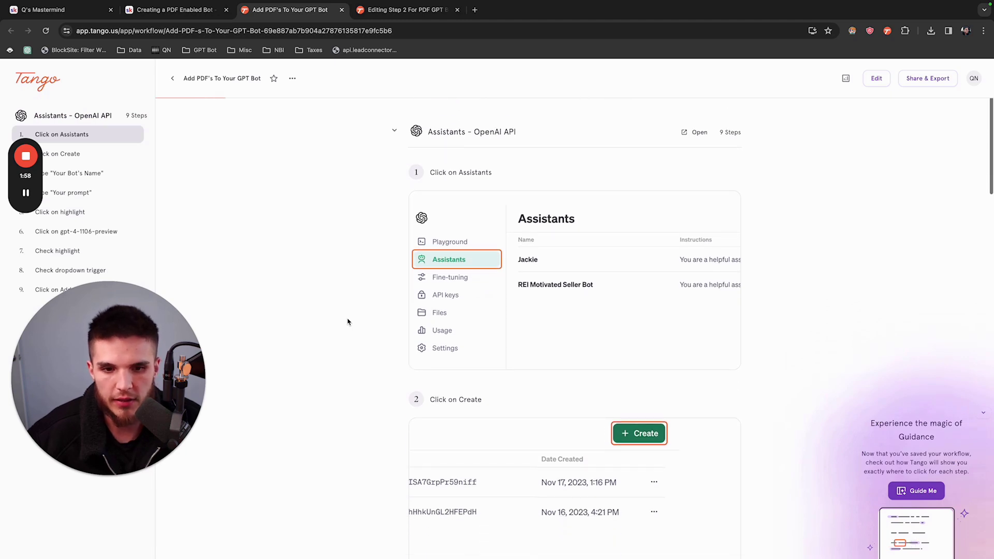
scroll(356, 306, "up", 2)
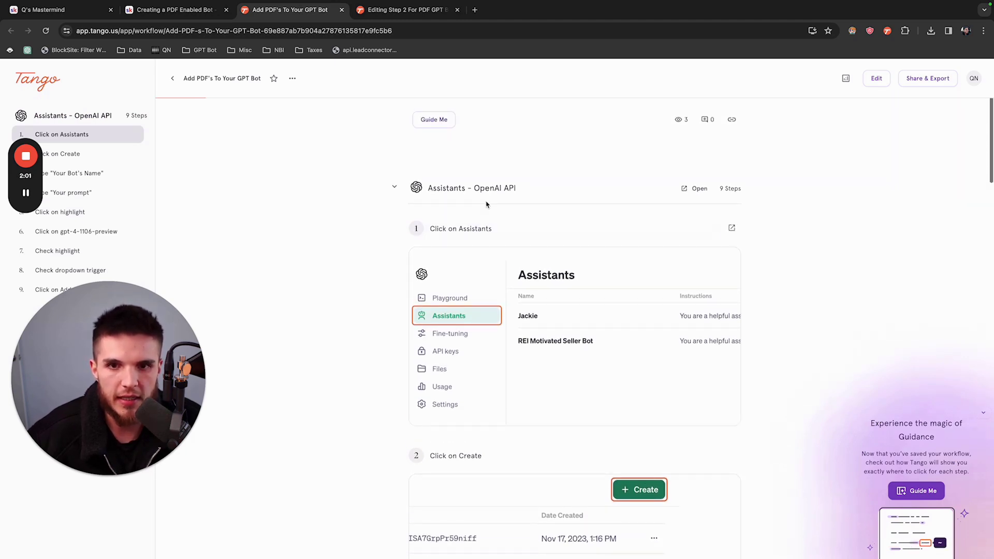
scroll(395, 317, "down", 2)
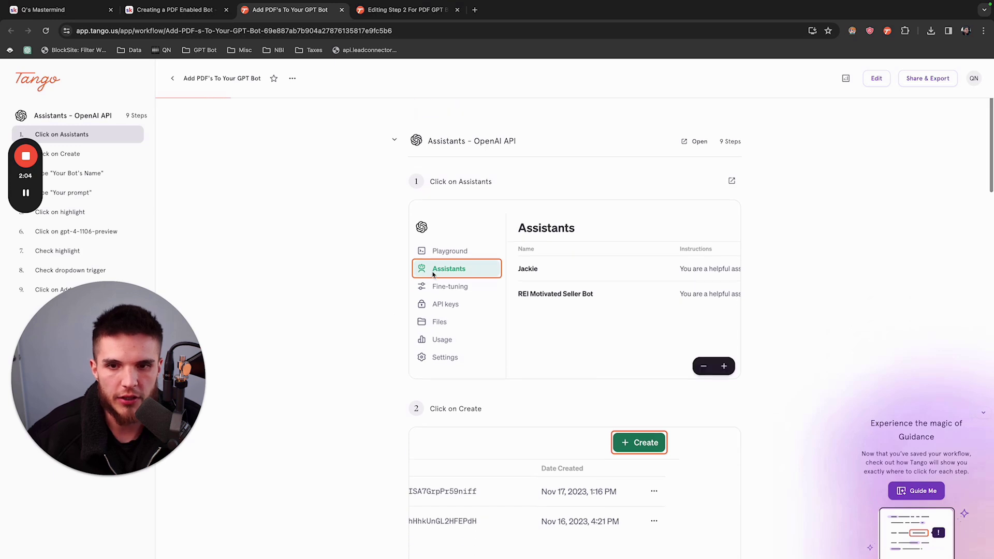
scroll(373, 353, "down", 2)
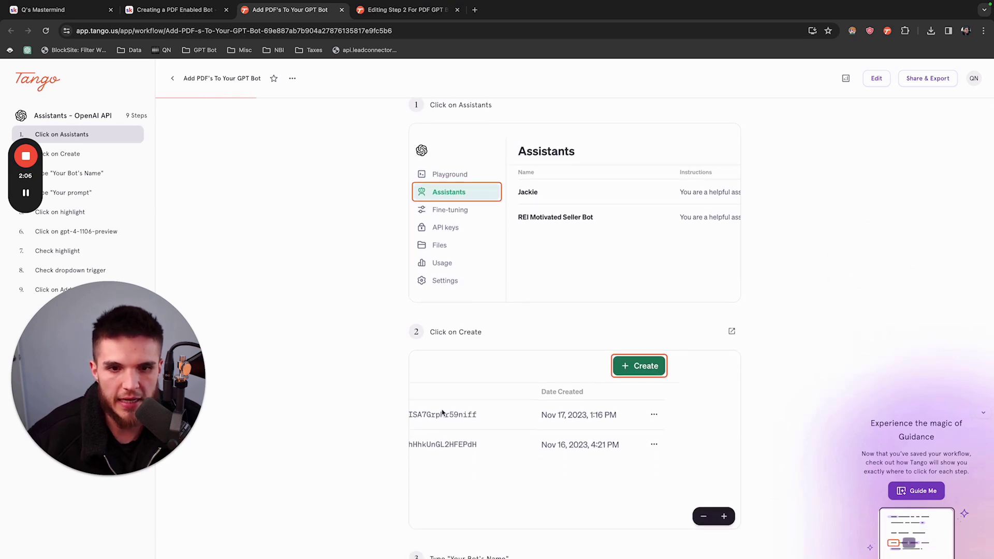
scroll(386, 433, "down", 8)
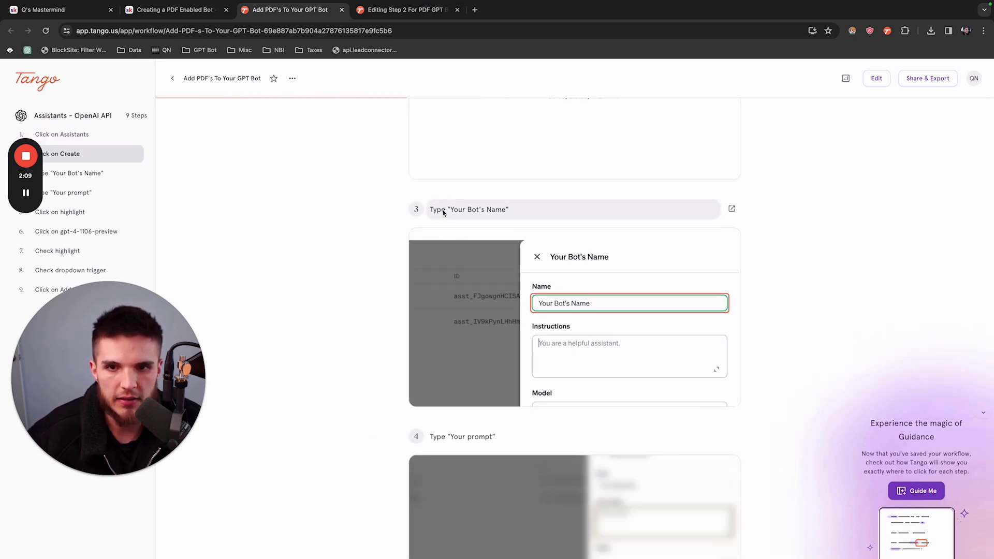
scroll(355, 360, "down", 3)
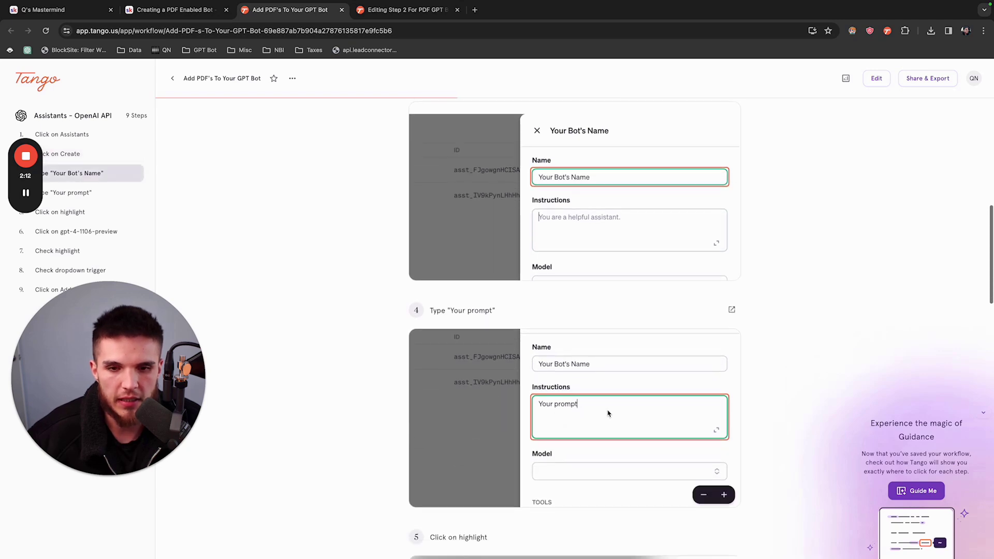
scroll(333, 416, "down", 5)
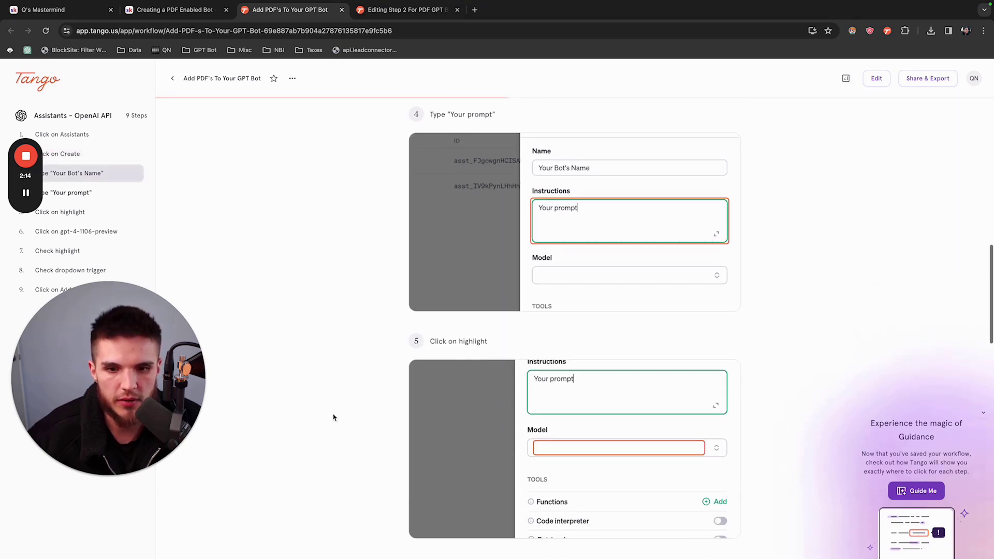
scroll(404, 407, "down", 4)
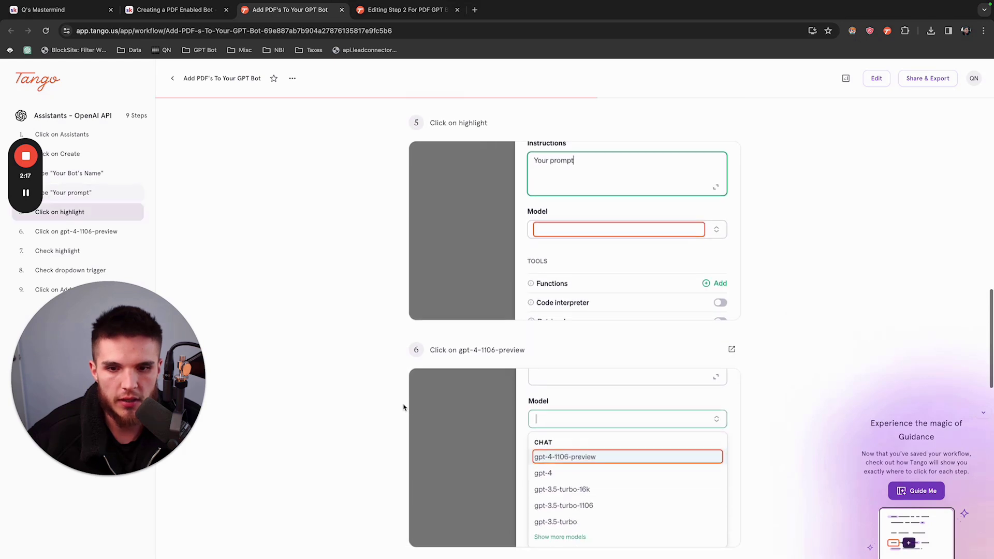
scroll(404, 406, "down", 2)
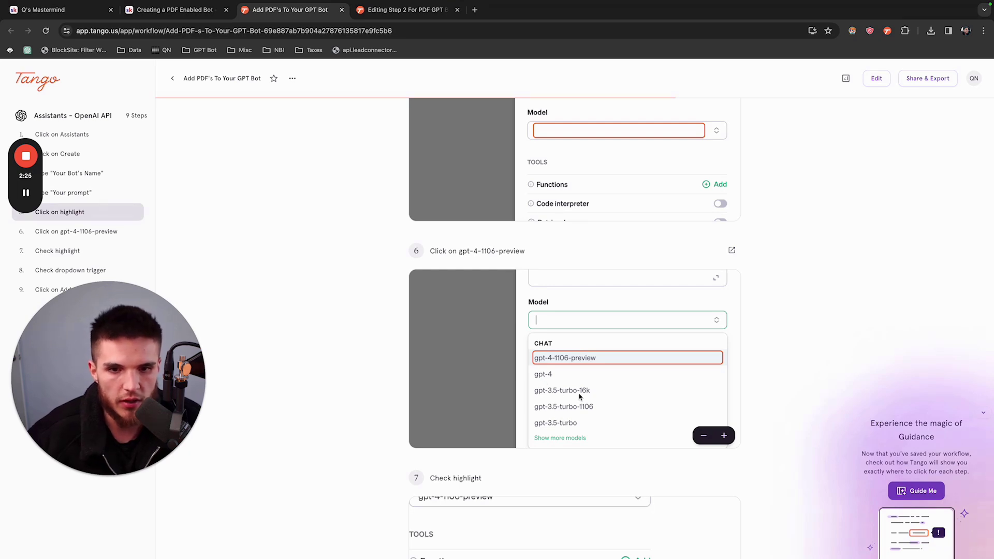
Continue to the guide's final steps, which enable Code interpreter and Retrieval
scroll(427, 397, "down", 4)
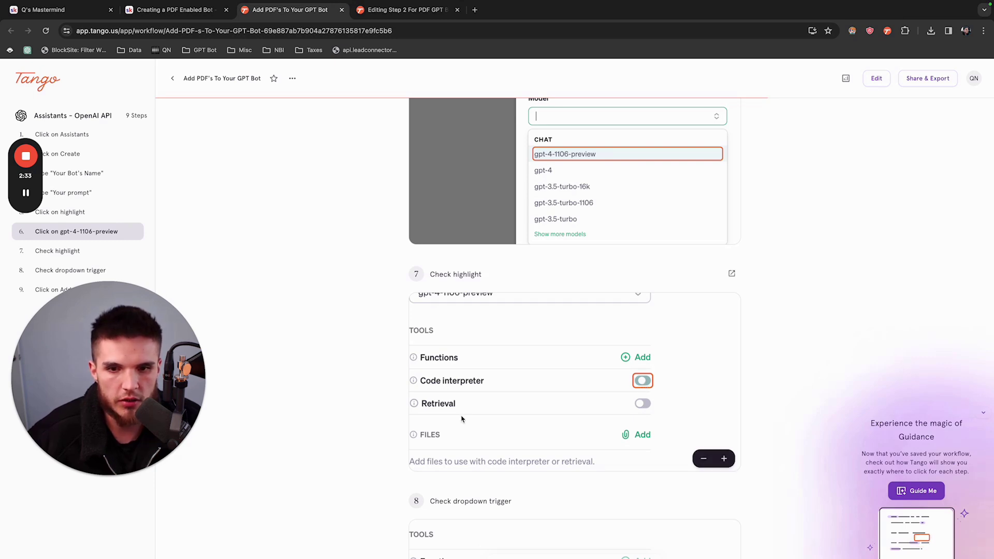
scroll(466, 414, "down", 1)
scroll(581, 426, "down", 3)
scroll(581, 426, "down", 1)
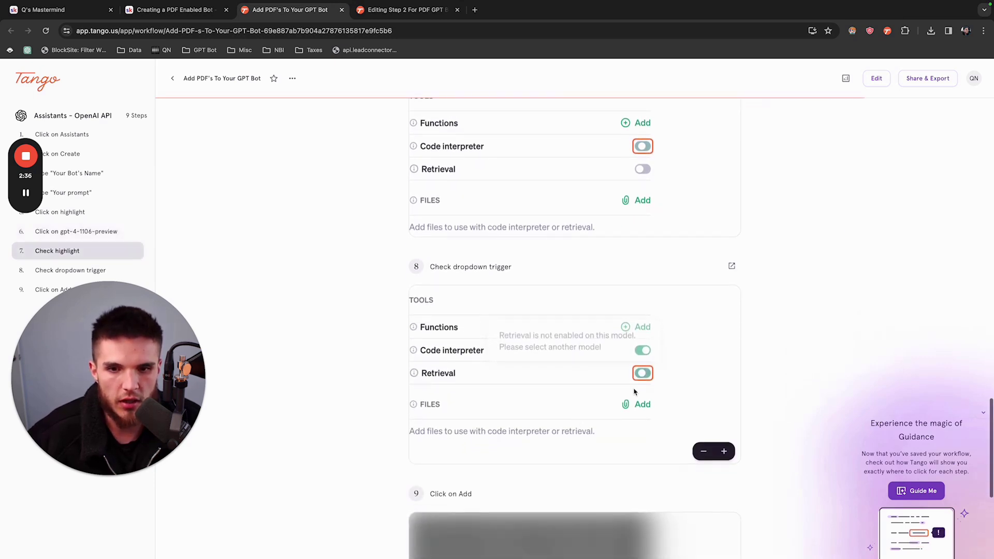
scroll(421, 391, "down", 2)
scroll(422, 398, "down", 1)
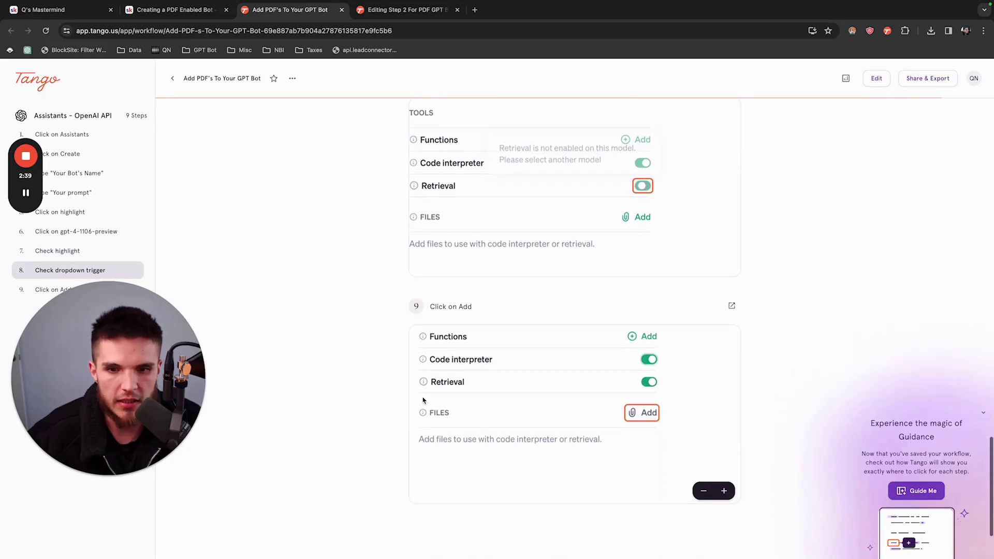
scroll(634, 421, "down", 1)
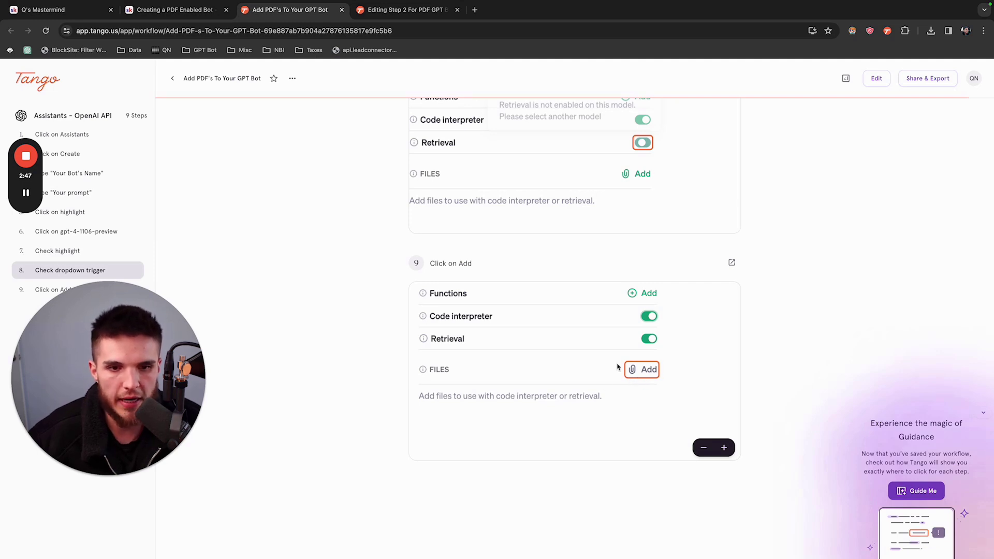
scroll(604, 386, "down", 1)
scroll(604, 387, "up", 3)
scroll(603, 387, "up", 3)
scroll(621, 414, "down", 3)
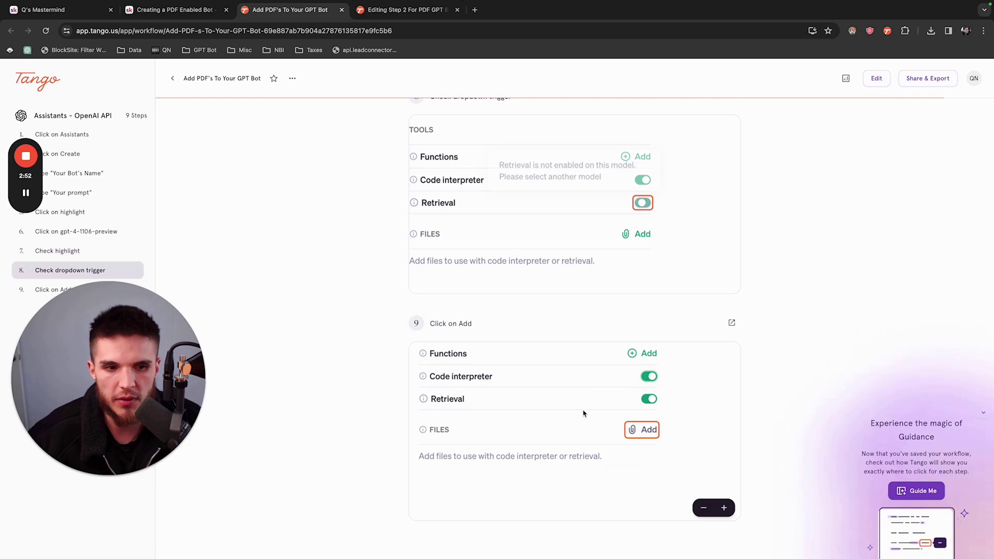
Open the Tango guide from the Mapping Webhook Fields Within Step 2 Of Zapier lesson, closing the older guide tabs
left_click(207, 11)
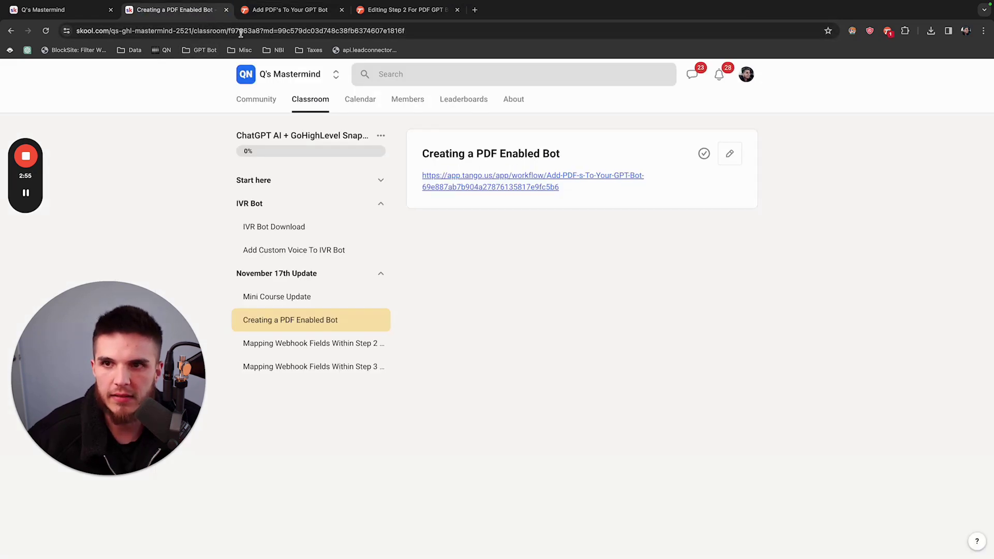
left_click(306, 345)
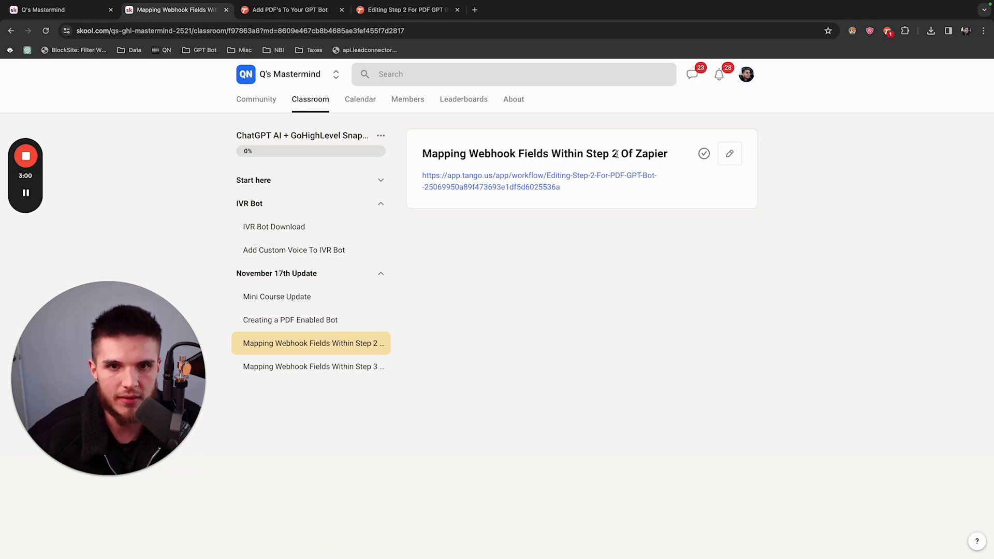
left_click(525, 189)
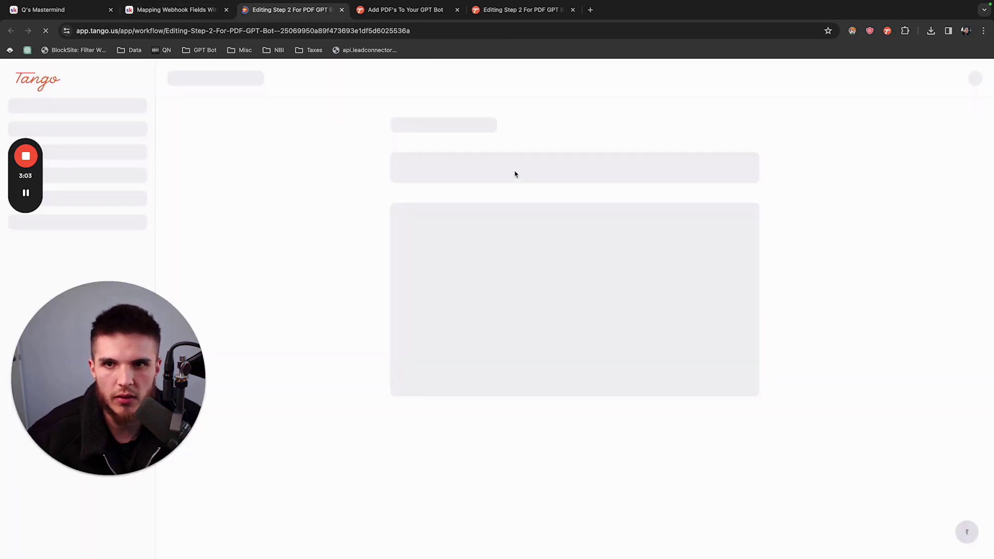
left_click(457, 10)
left_click(457, 10)
Read guide steps 2–5, from the Conversation With Assistant event and account to step 6's Message field
scroll(363, 306, "down", 3)
scroll(395, 322, "down", 1)
scroll(379, 381, "down", 2)
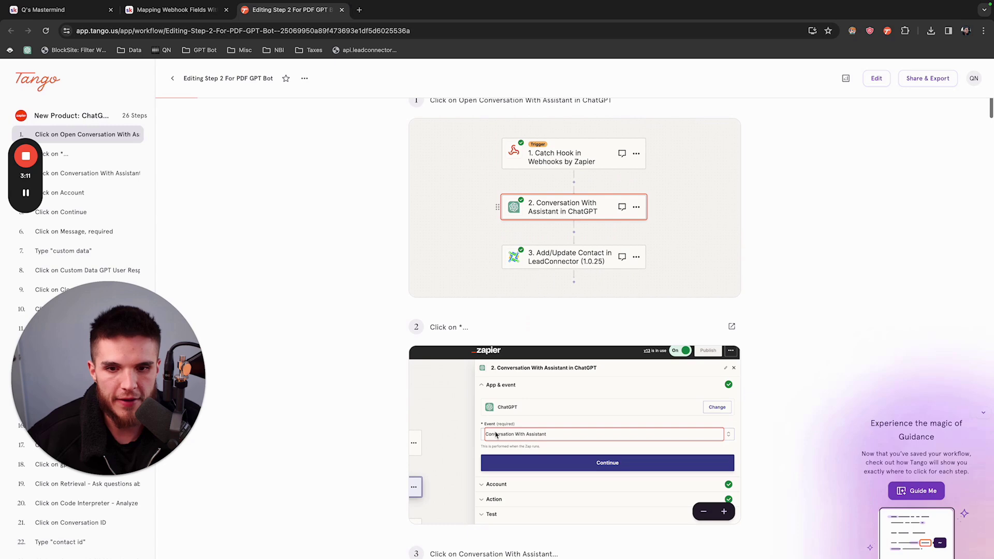
scroll(538, 441, "down", 3)
scroll(544, 319, "up", 5)
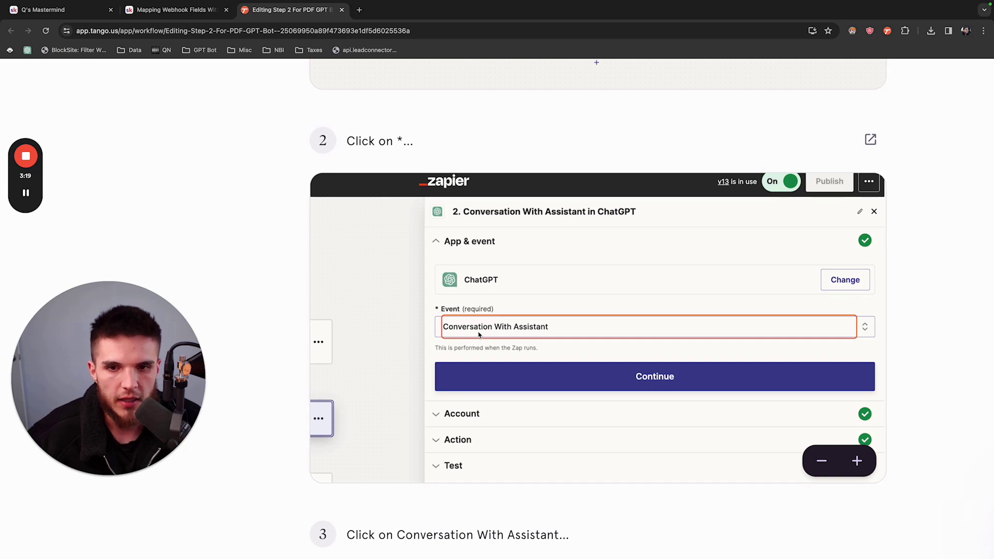
scroll(478, 334, "down", 3)
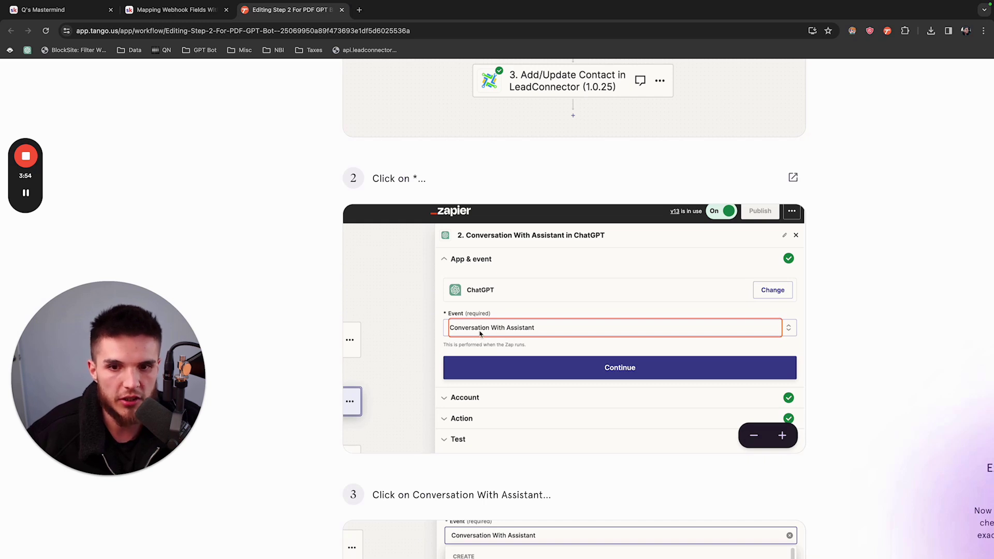
scroll(483, 341, "down", 1)
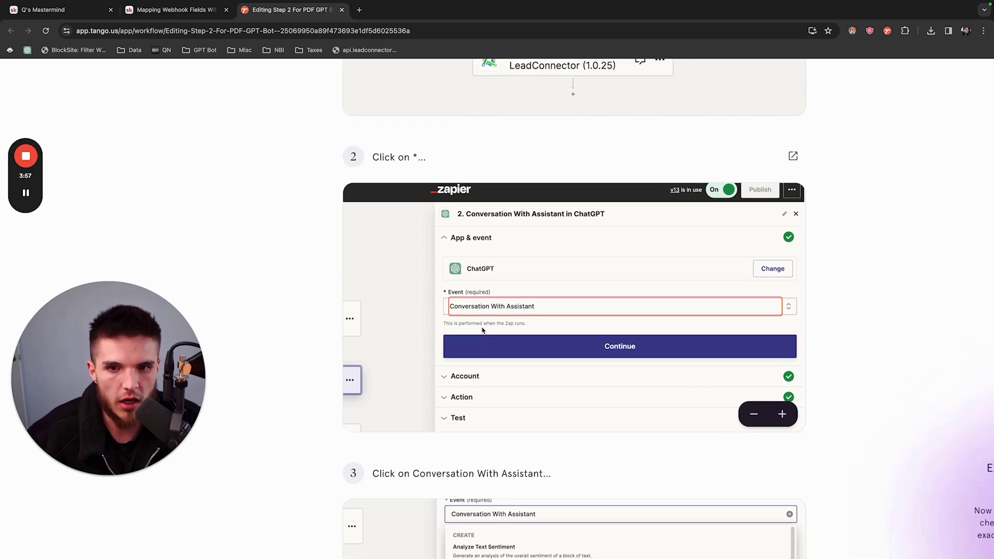
scroll(497, 414, "down", 4)
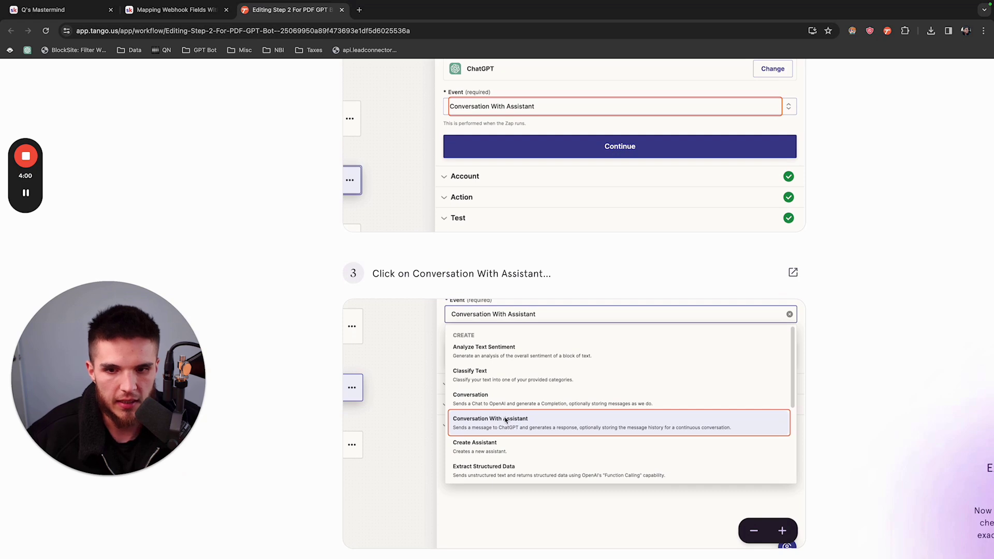
scroll(298, 370, "down", 3)
scroll(298, 370, "down", 5)
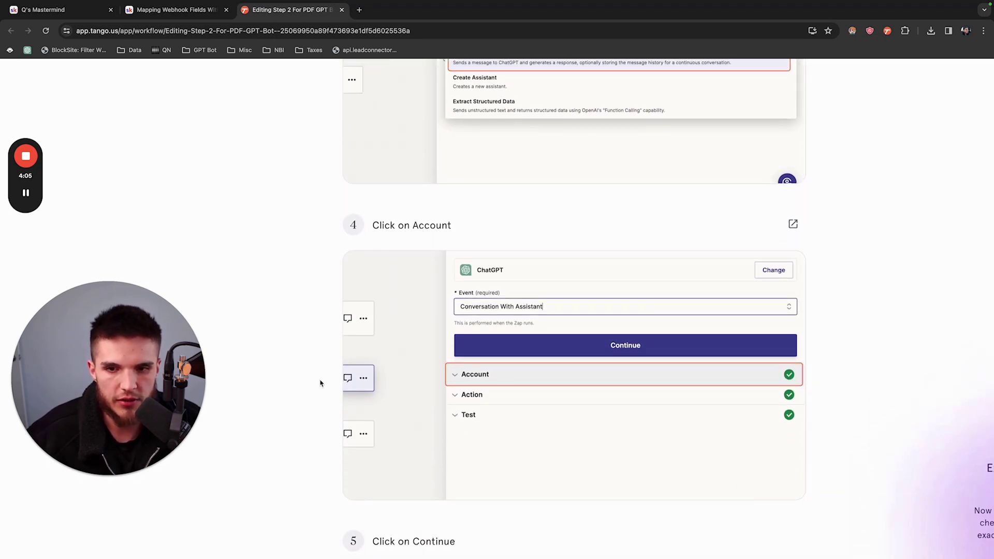
scroll(321, 384, "down", 5)
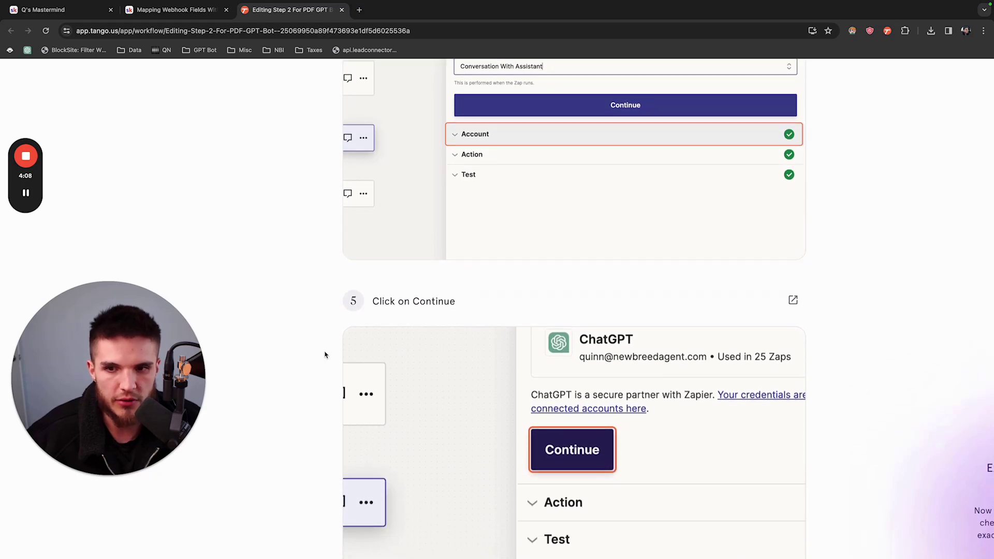
scroll(326, 352, "down", 6)
Advance to step 9 and zoom its screenshot out to the full Zapier editor
scroll(326, 354, "down", 3)
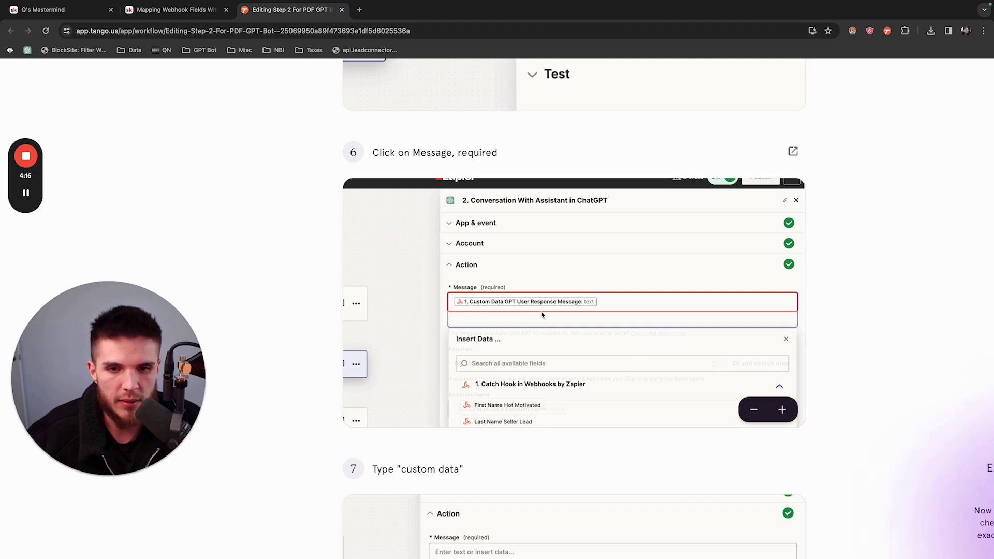
scroll(324, 381, "down", 2)
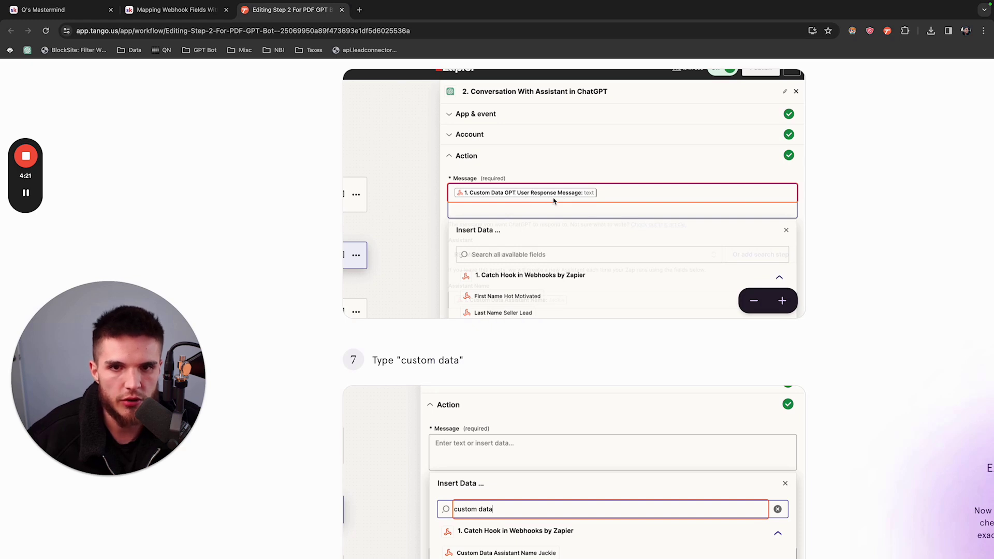
scroll(324, 384, "down", 3)
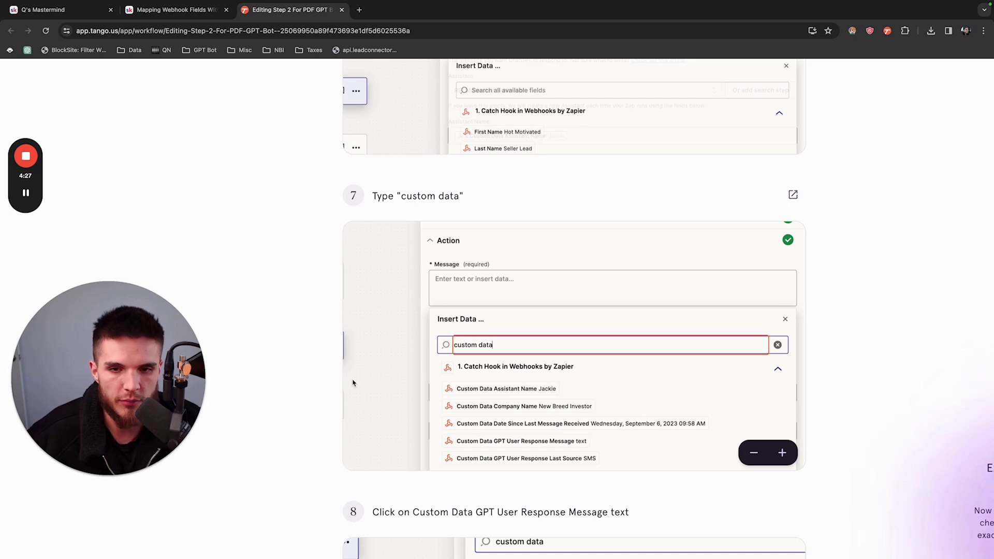
scroll(337, 394, "down", 2)
scroll(335, 397, "down", 4)
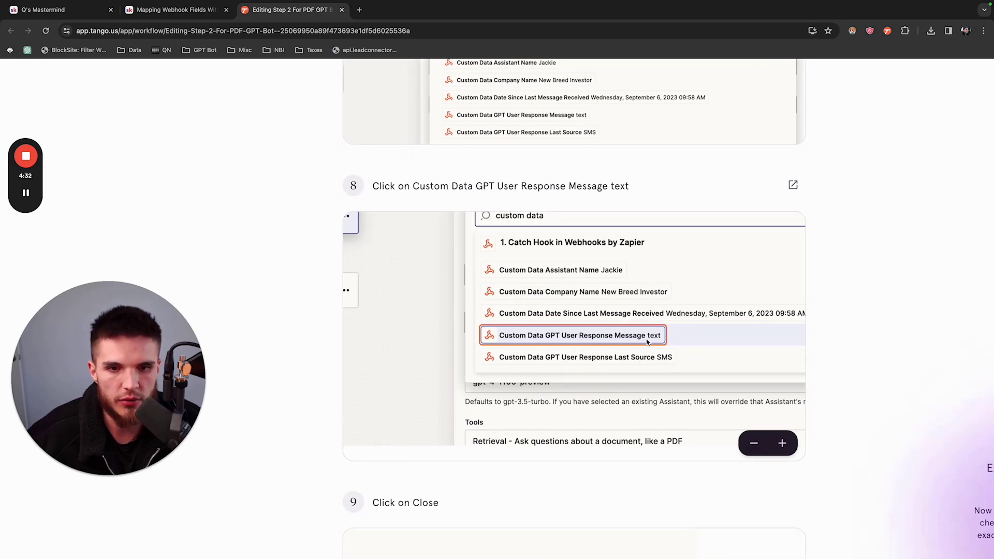
scroll(284, 346, "down", 7)
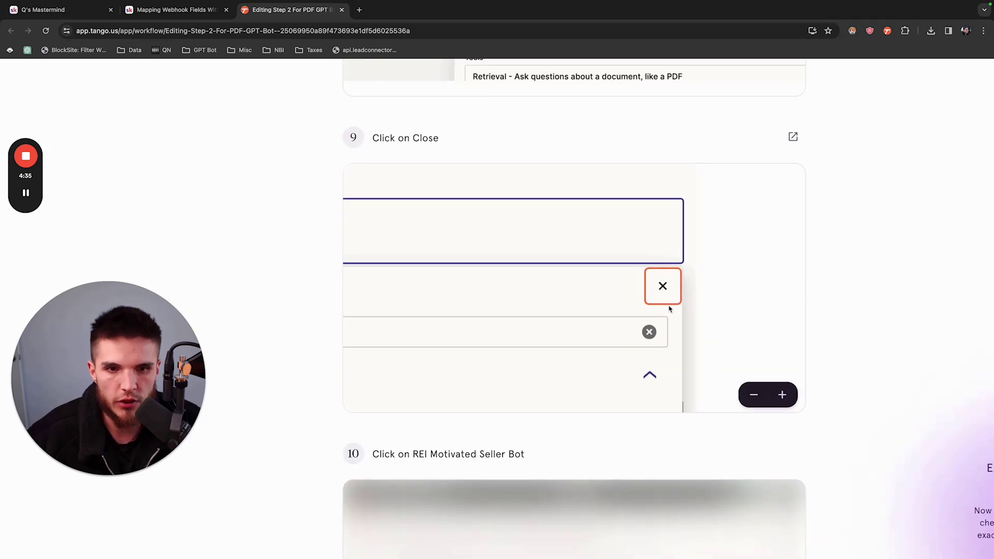
left_click(745, 397)
left_click(746, 397)
left_click(746, 396)
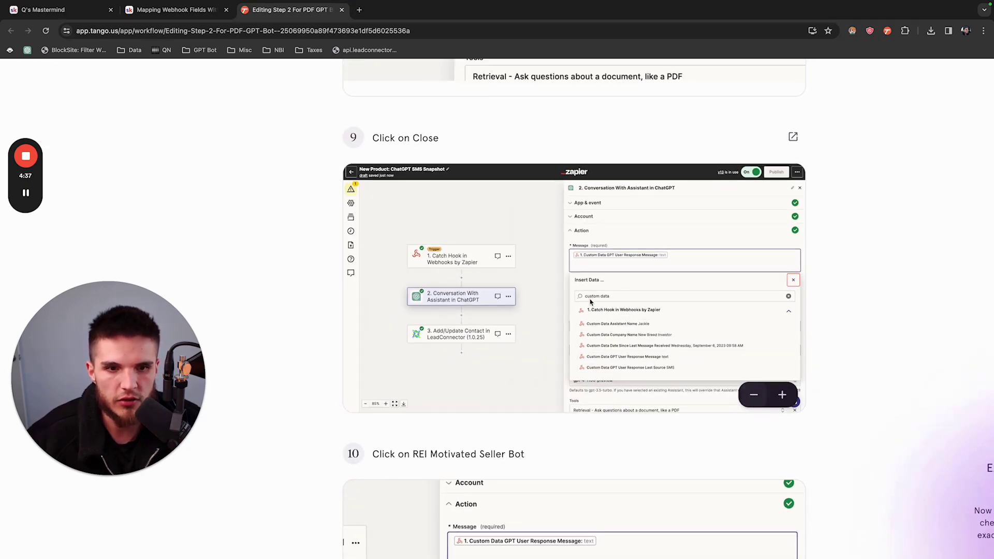
left_click(783, 397)
left_click(754, 395)
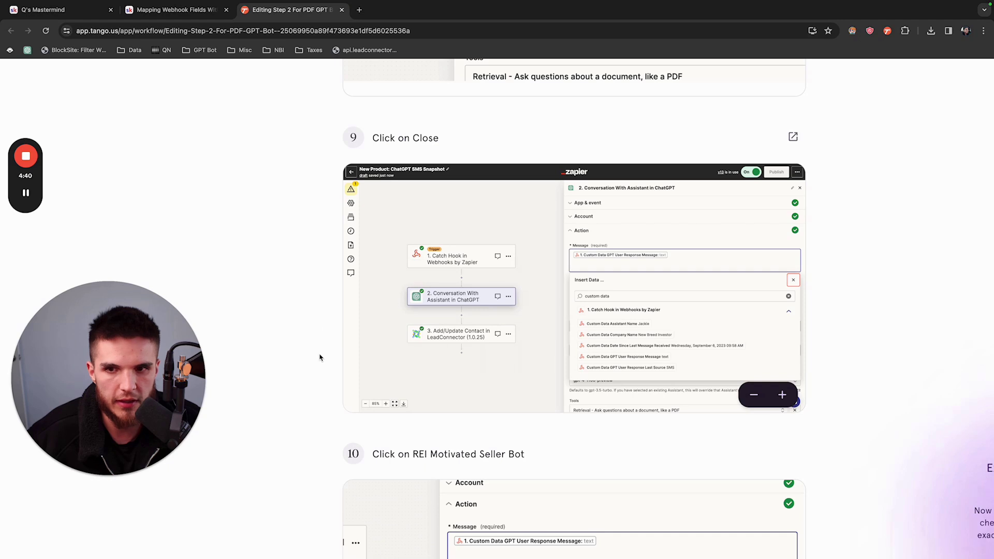
Review steps 10–14 on mapping Assistant Name, showing steps 11 and 14 as full editor views
scroll(319, 356, "down", 5)
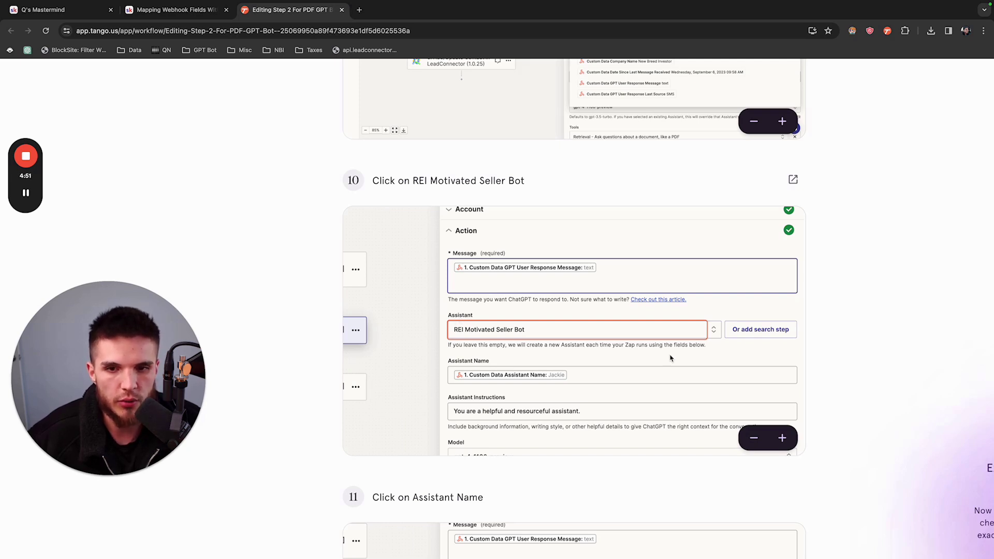
scroll(462, 427, "down", 6)
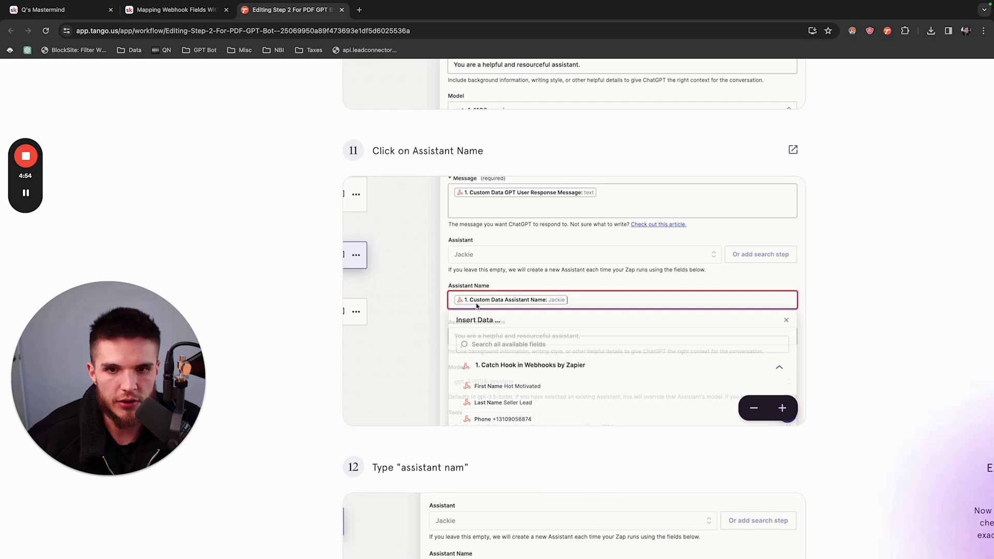
scroll(471, 285, "up", 5)
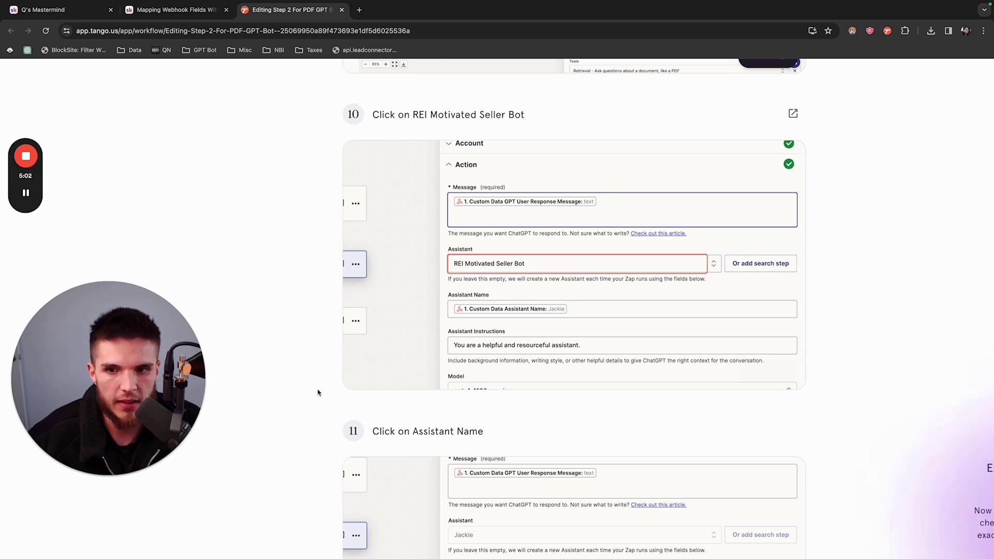
scroll(317, 389, "up", 1)
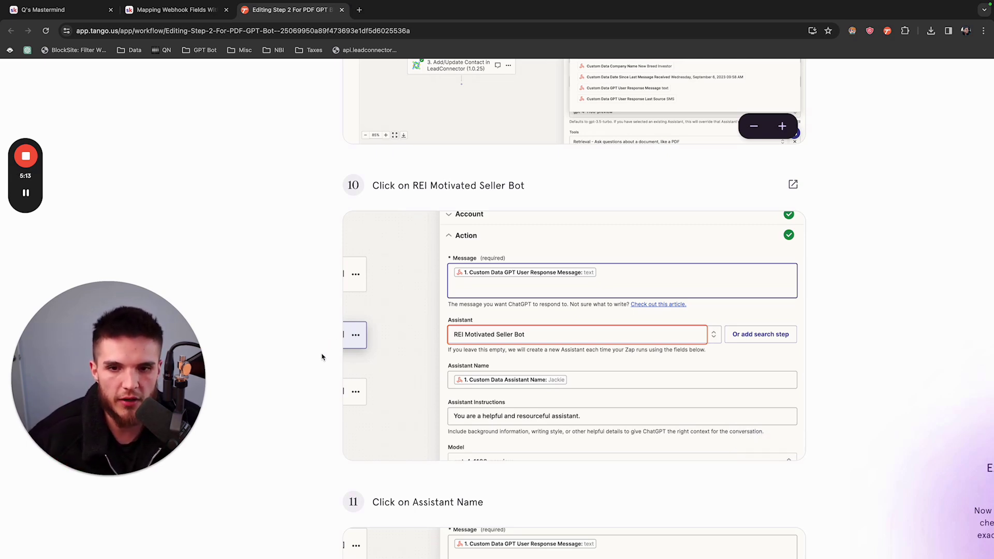
scroll(322, 358, "down", 6)
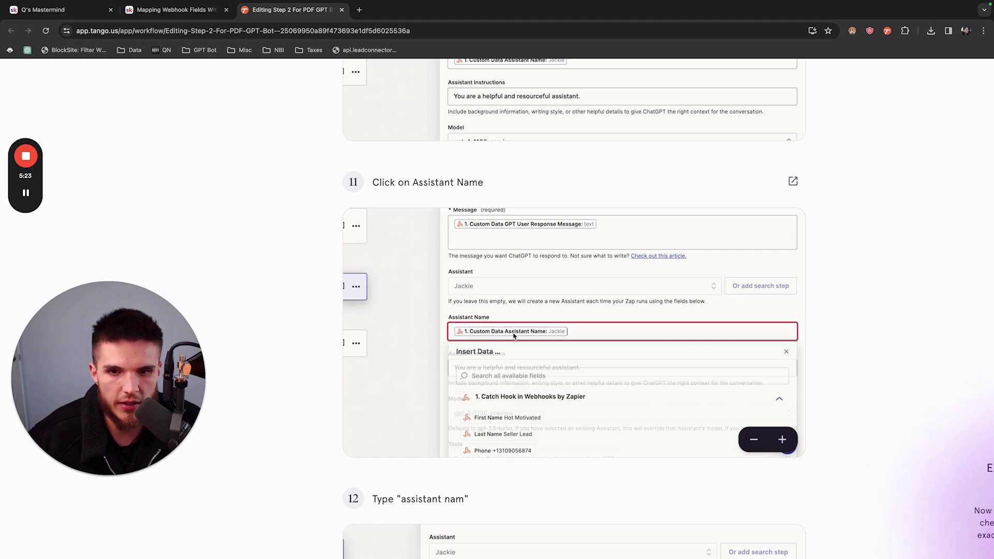
left_click(753, 439)
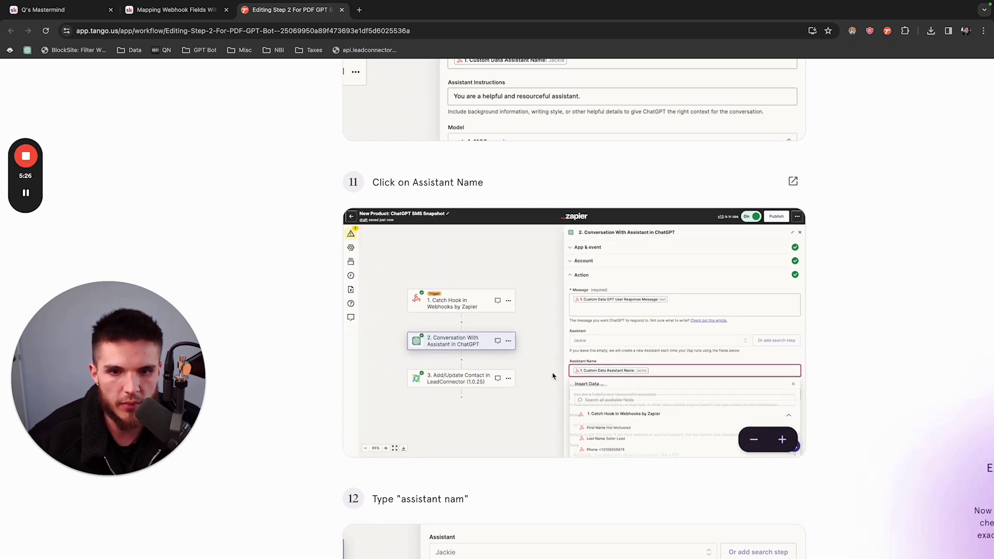
scroll(323, 384, "down", 5)
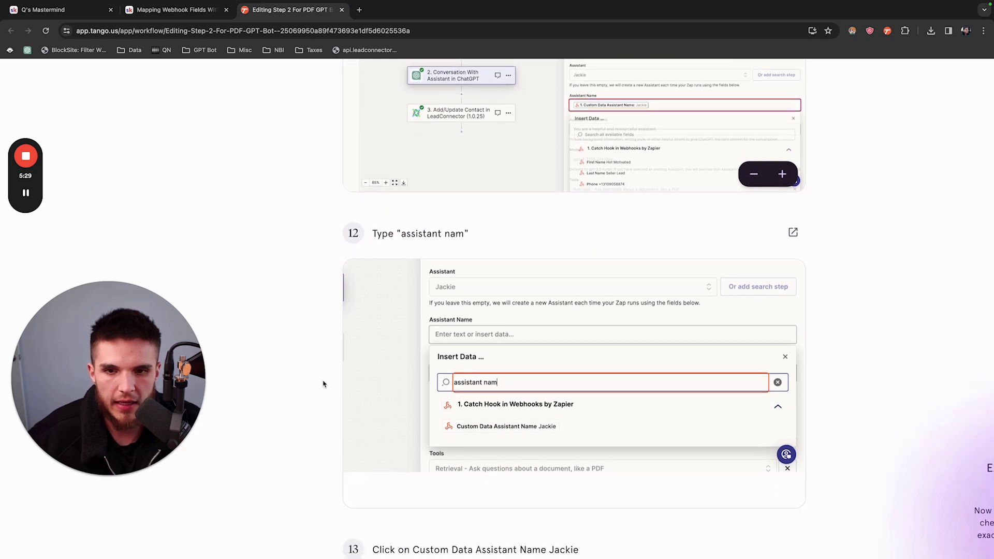
scroll(415, 382, "down", 5)
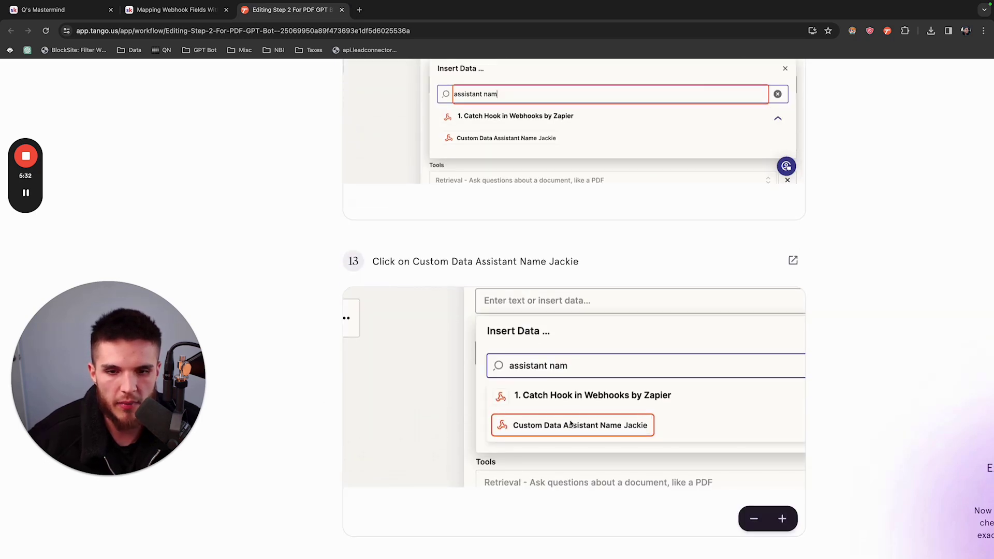
scroll(313, 380, "down", 7)
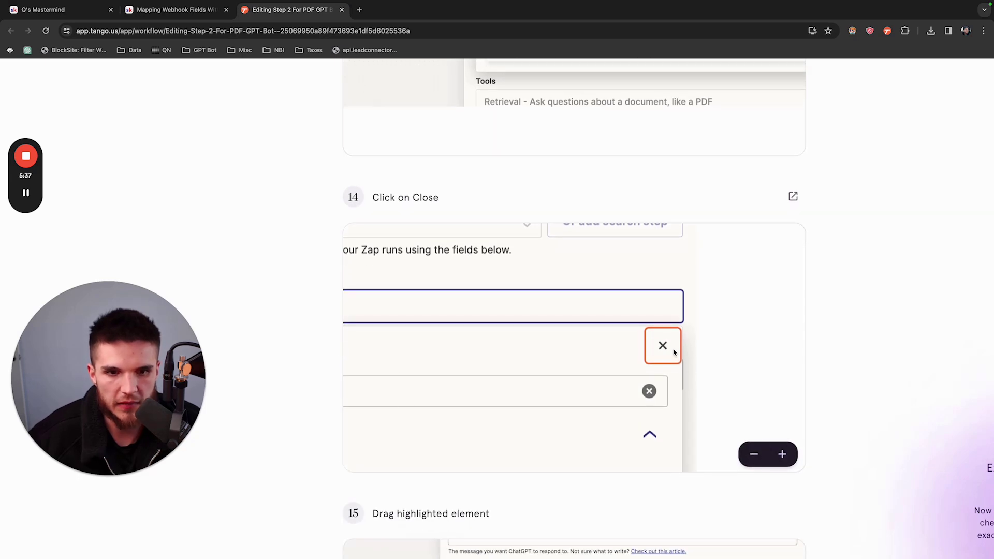
left_click(754, 454)
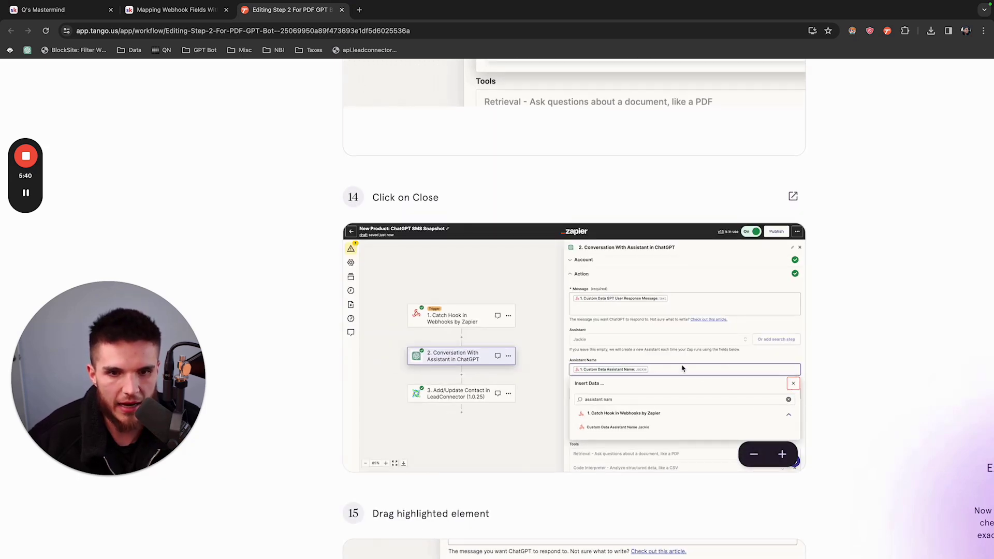
Advance the guide to step 18's gpt-4-1106-preview model choice, briefly checking the Skool lesson tab
scroll(308, 383, "down", 7)
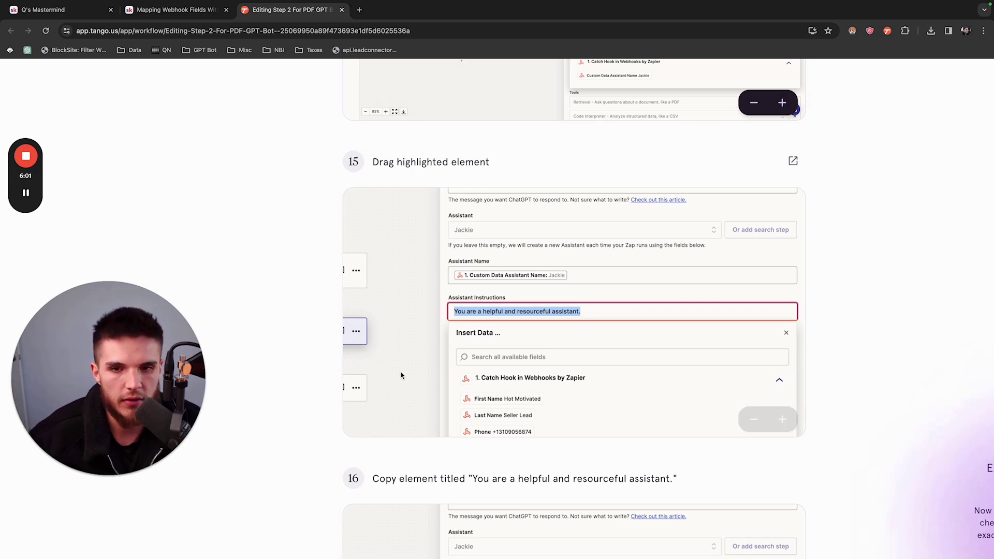
scroll(317, 387, "down", 5)
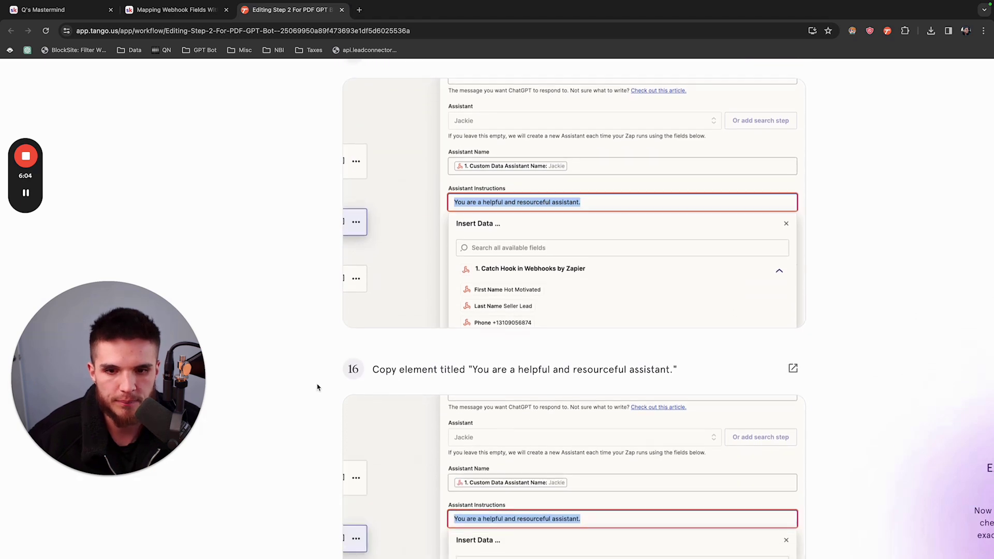
scroll(490, 348, "down", 7)
scroll(305, 378, "down", 5)
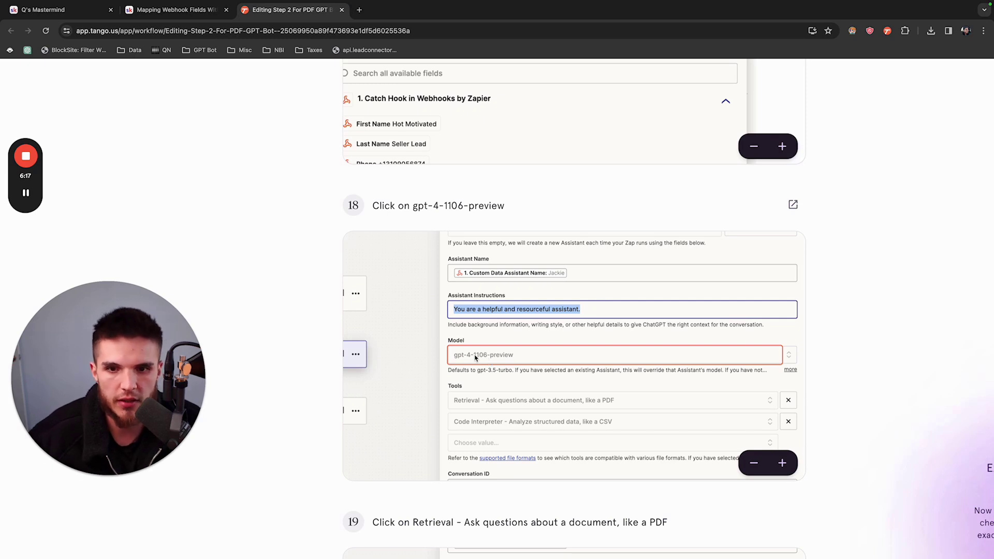
left_click(176, 9)
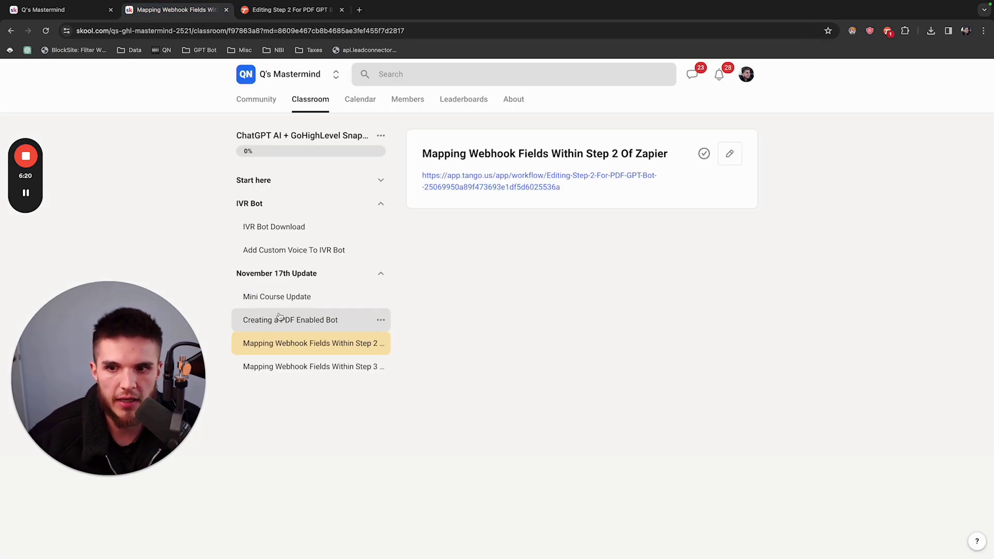
left_click(305, 10)
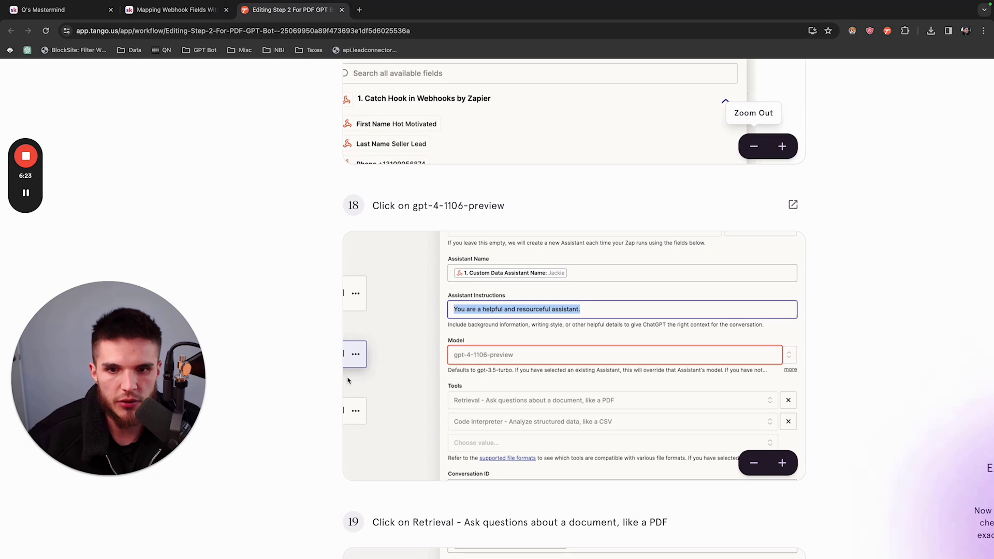
Read steps 20–24: Conversation ID, searching 'contact id', picking Contact Id, and closing the panel
scroll(327, 393, "down", 6)
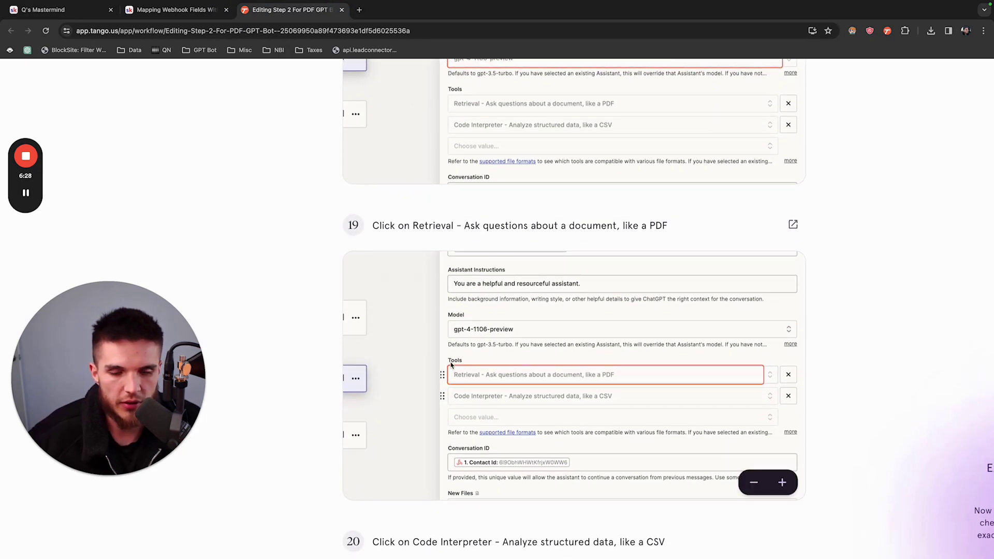
scroll(467, 393, "down", 2)
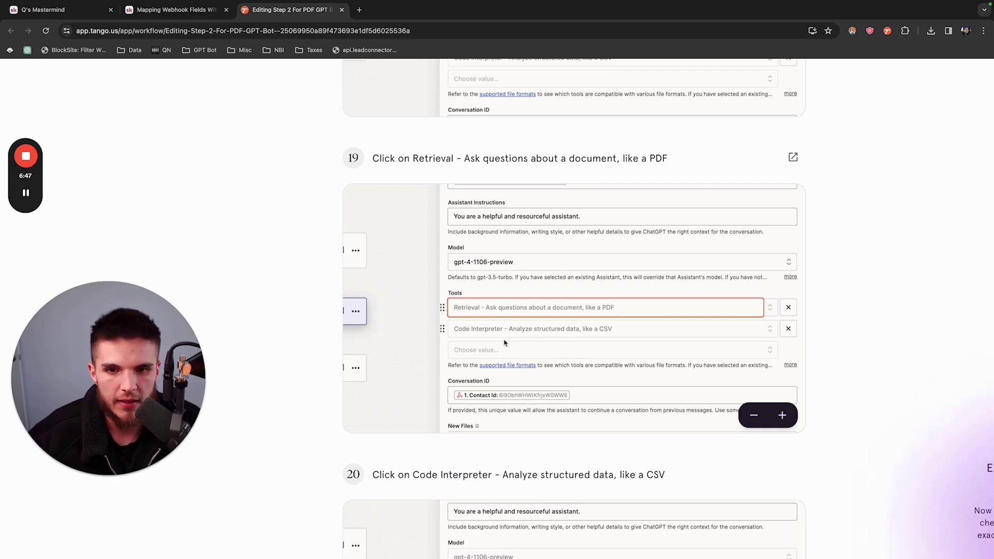
scroll(351, 407, "down", 5)
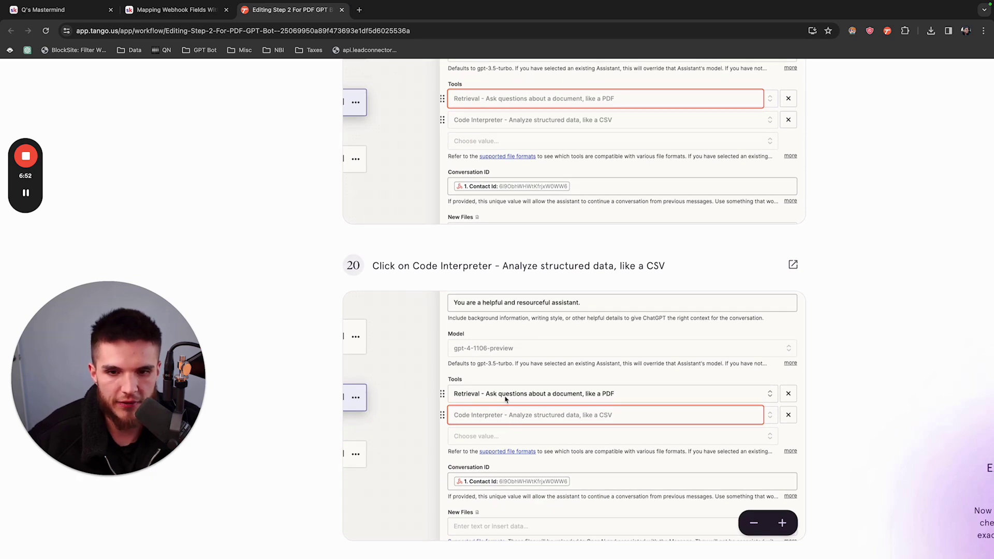
scroll(335, 416, "down", 9)
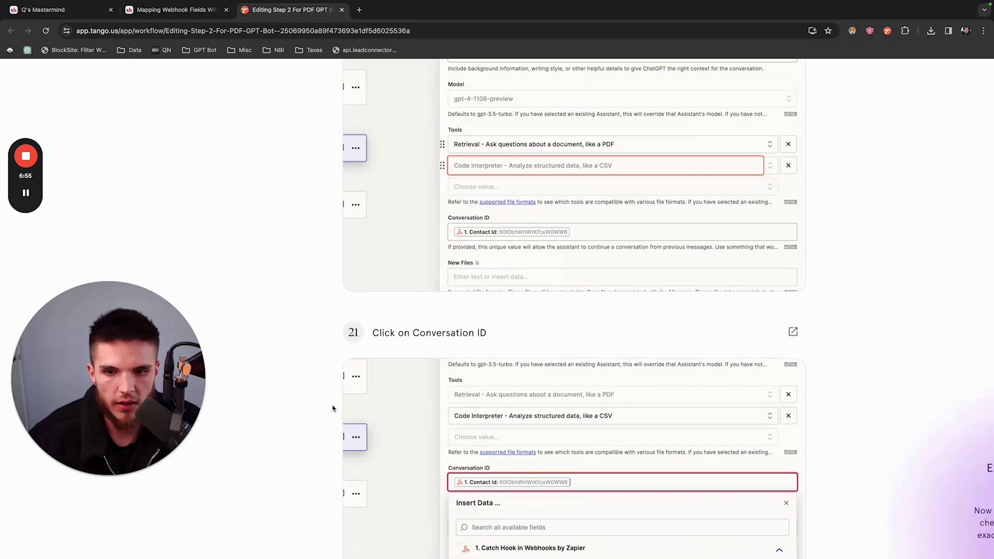
mouse_move(459, 367)
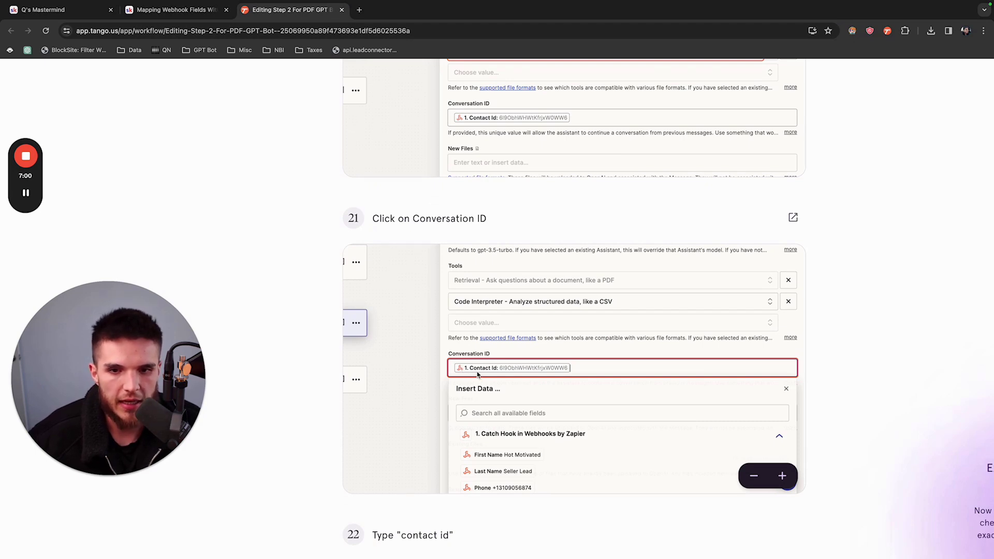
scroll(314, 418, "down", 6)
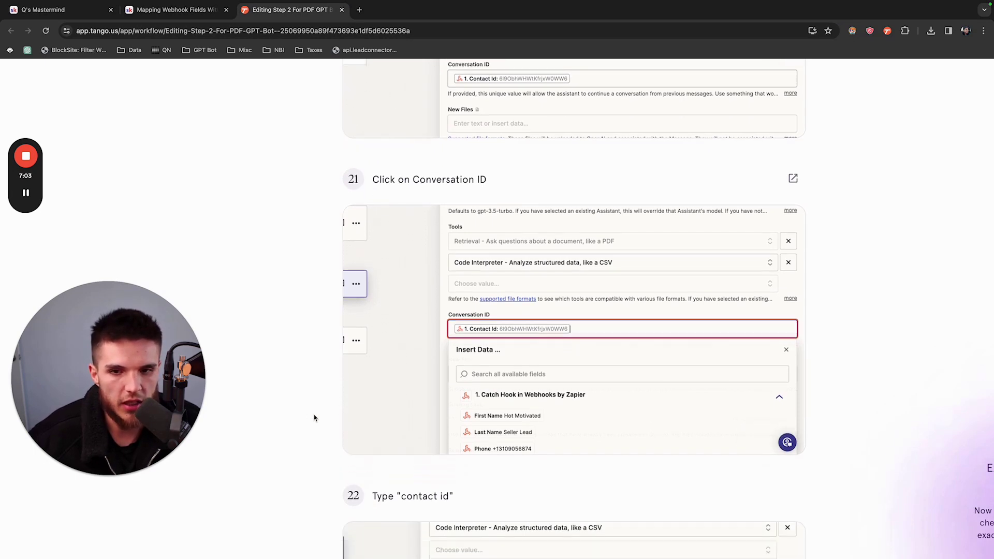
mouse_move(531, 415)
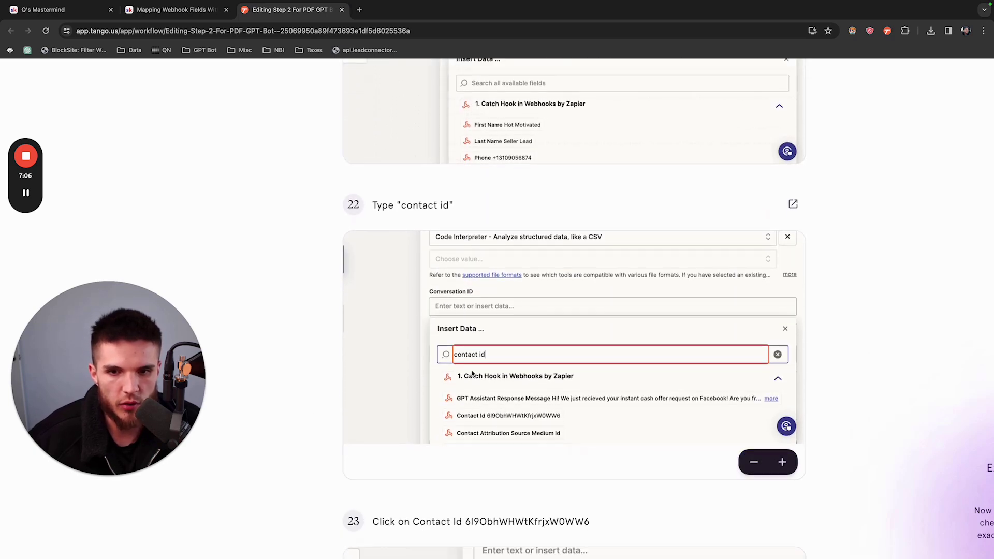
scroll(336, 417, "down", 5)
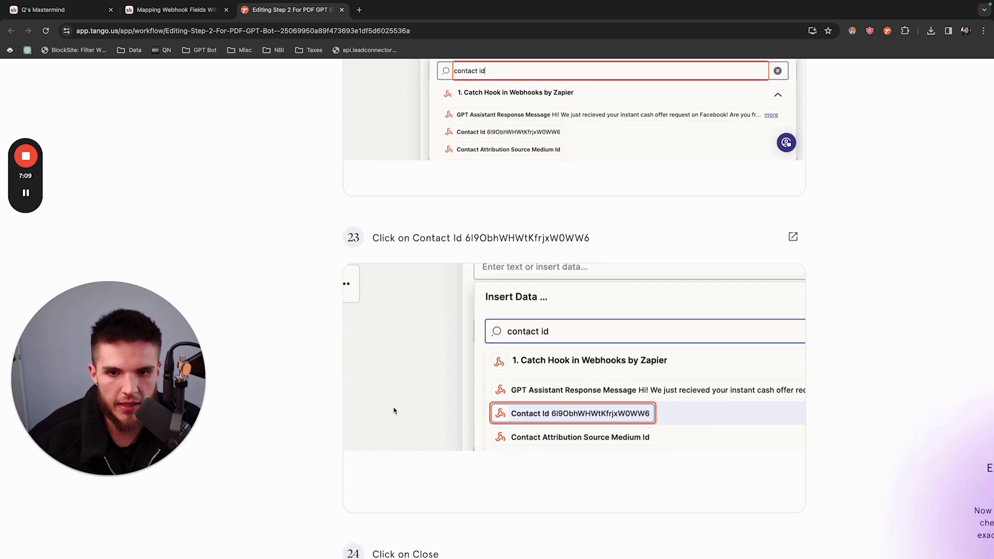
scroll(270, 433, "down", 7)
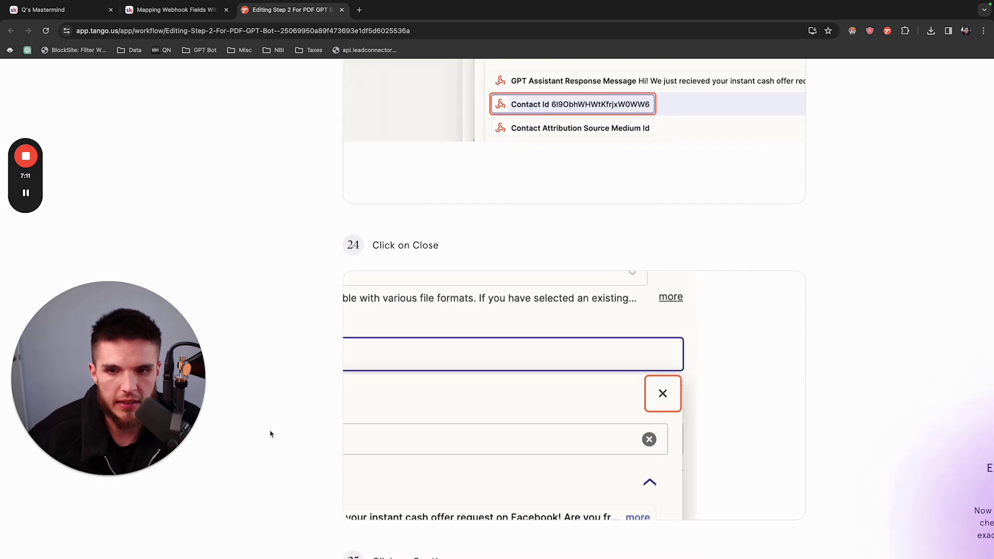
Show the Close, Continue and Retest screenshots of steps 24, 25 and 26 as full Zapier editor views
mouse_move(596, 346)
left_click(751, 433)
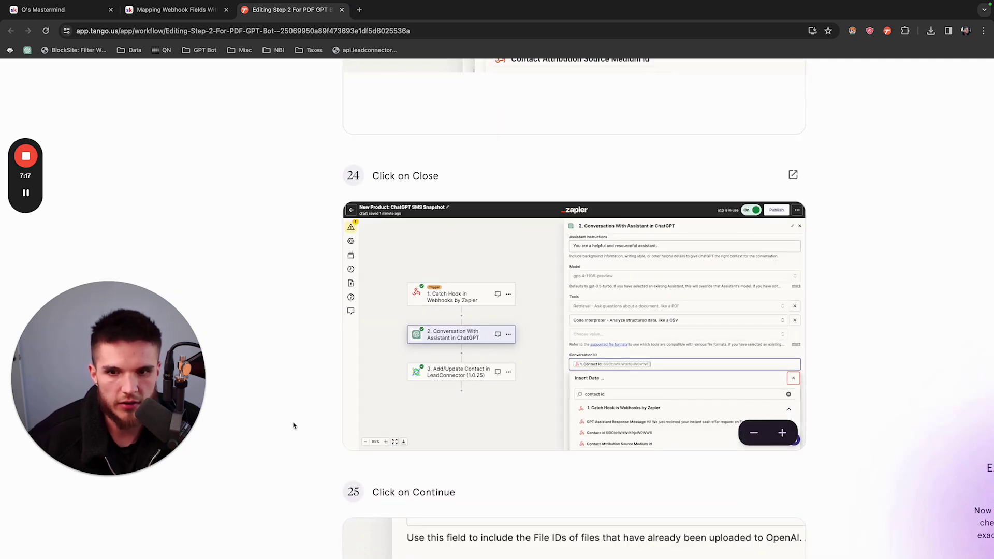
scroll(293, 426, "down", 5)
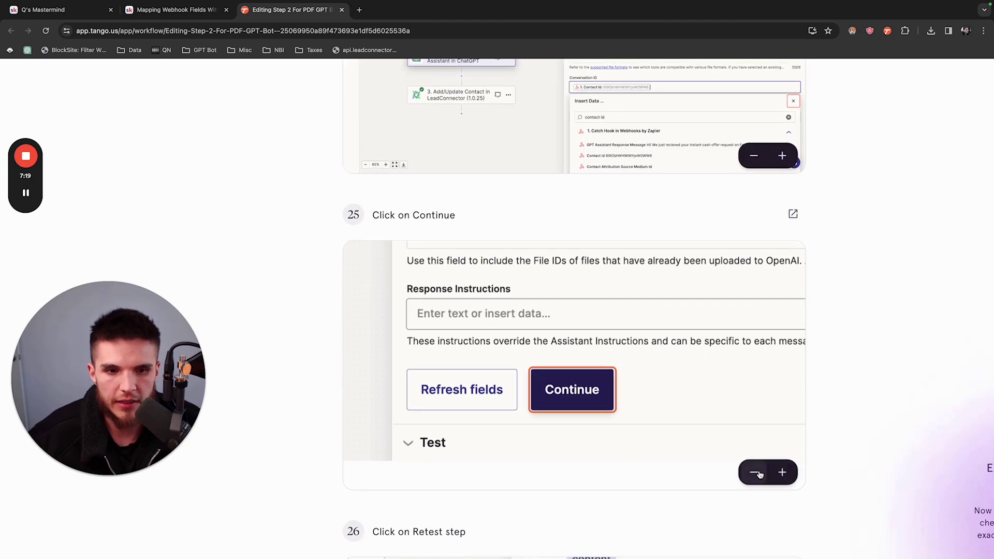
left_click(755, 472)
scroll(321, 436, "down", 5)
left_click(753, 526)
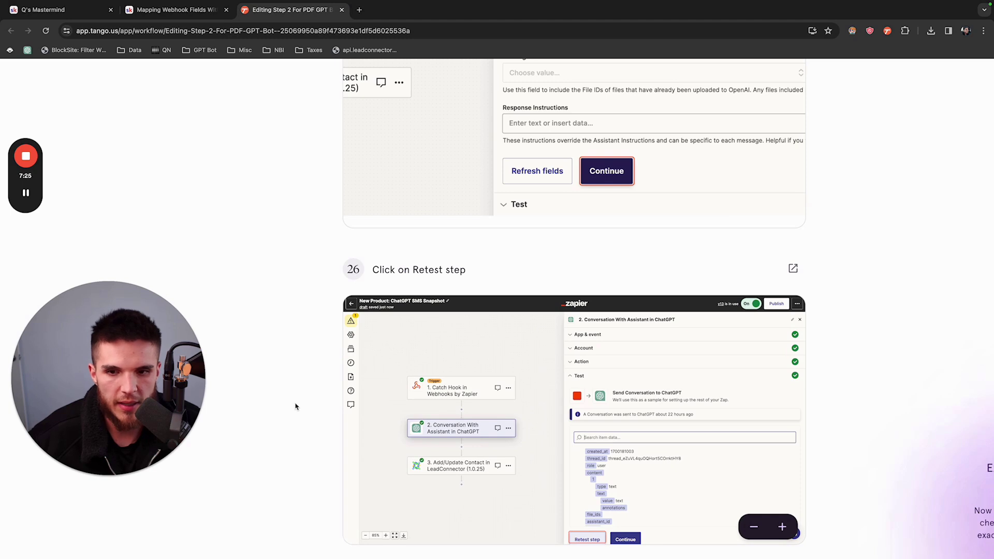
scroll(301, 407, "down", 2)
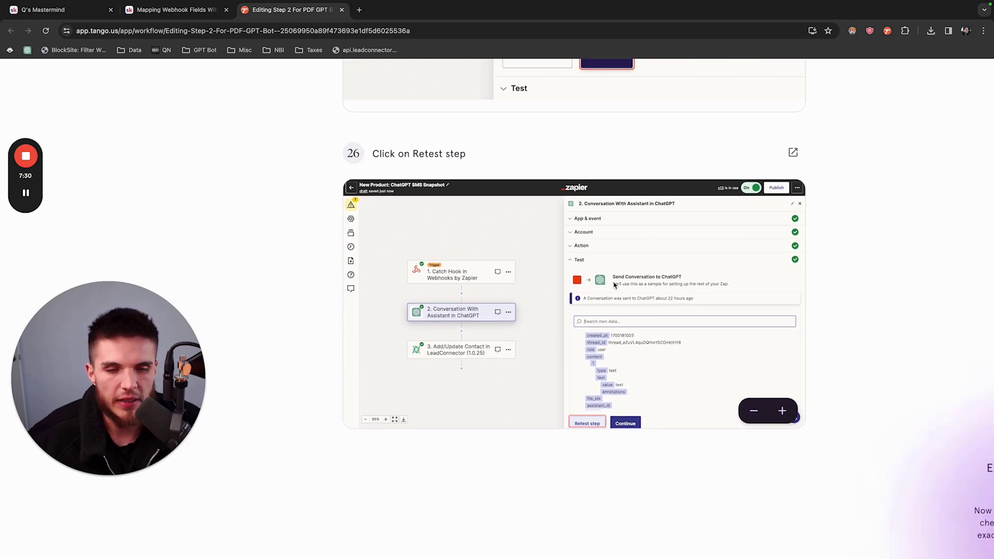
Open the Step 3 lesson's 'Editing Step 3 of Zap With CustomGPT Bot' Tango guide in a new tab
left_click(210, 13)
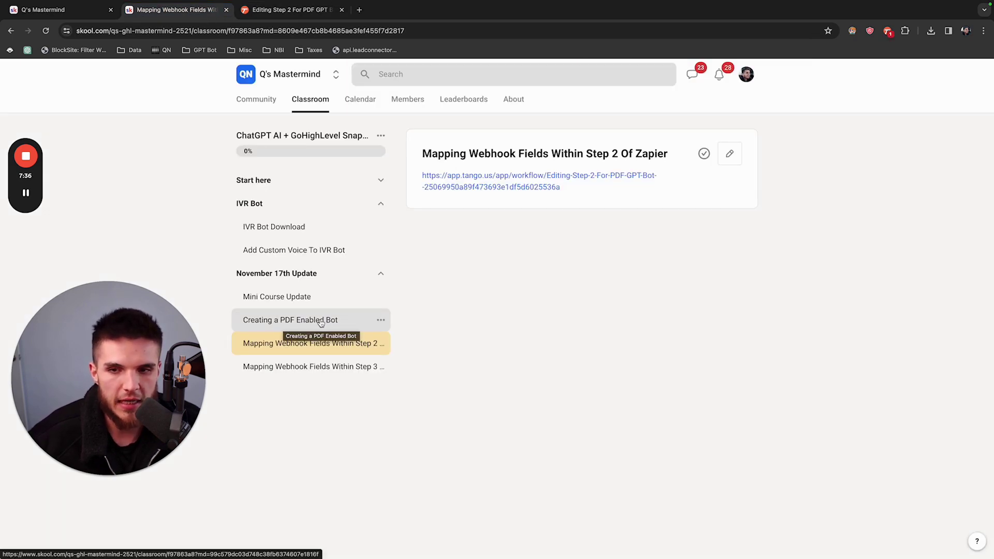
left_click(287, 9)
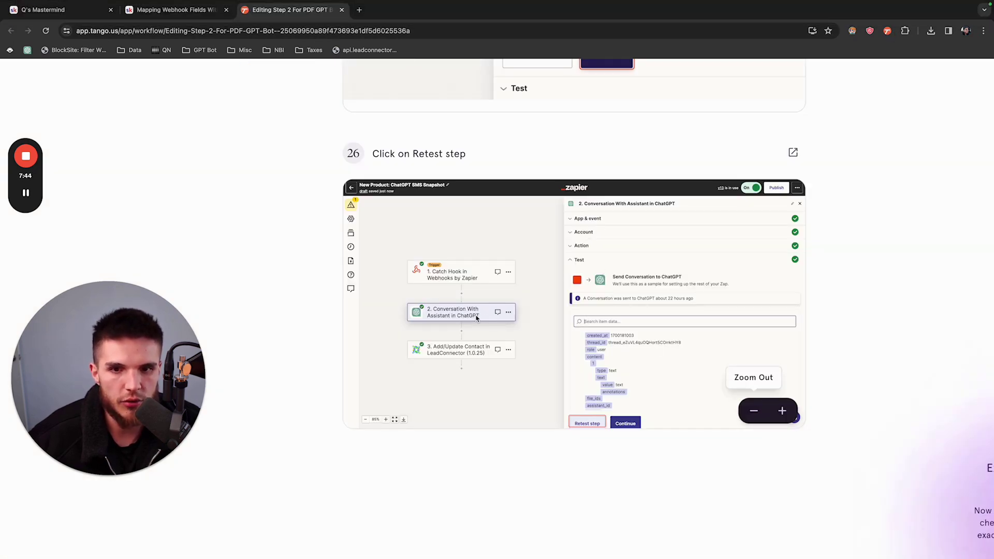
left_click(207, 10)
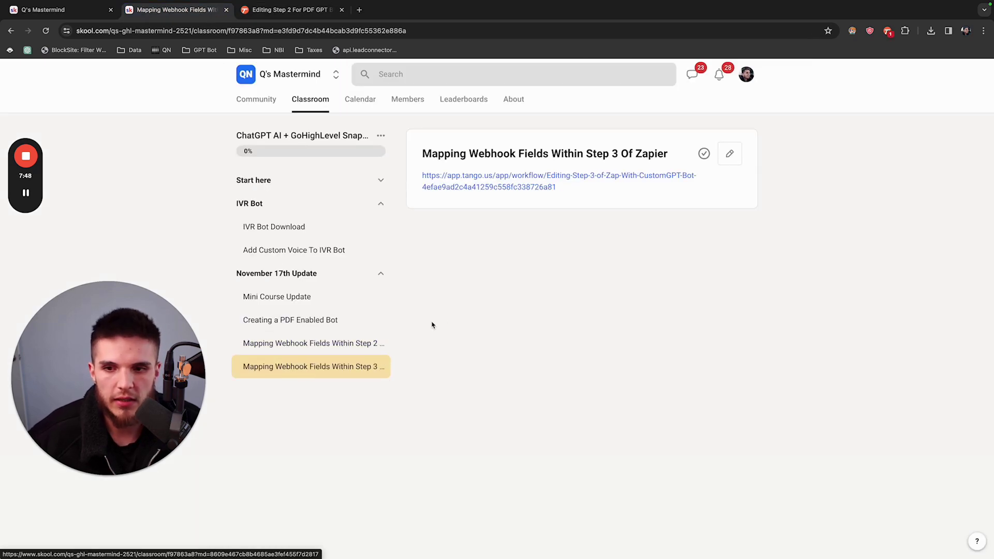
left_click(490, 187)
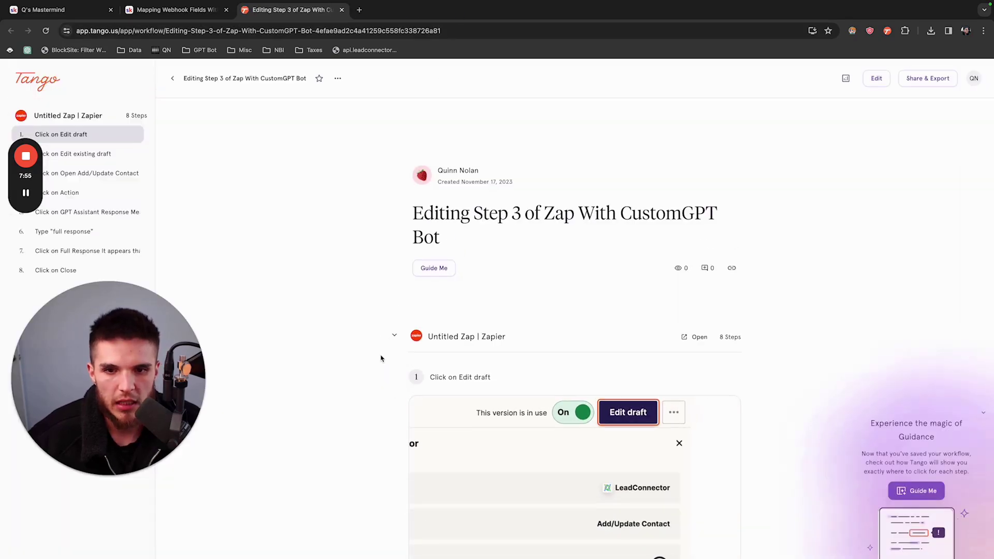
Read steps 1–5 of the Step 3 guide, reaching GPT Assistant Response Message set to Full Response
scroll(381, 356, "down", 5)
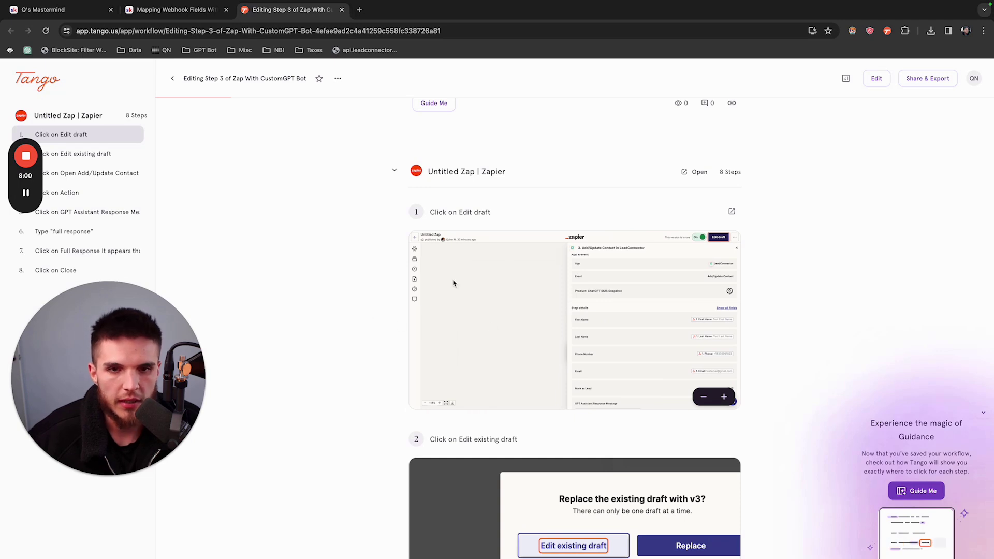
scroll(381, 380, "down", 4)
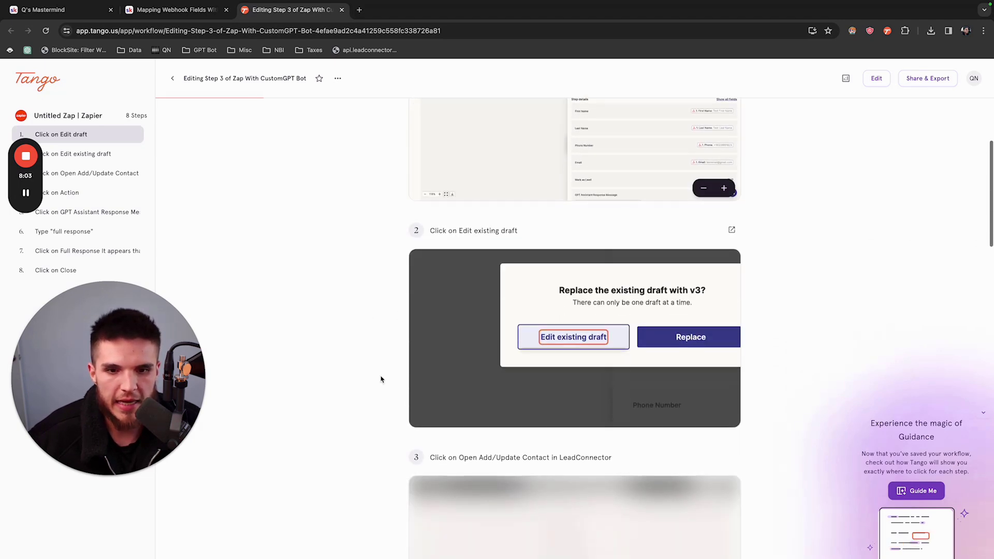
scroll(656, 310, "up", 5)
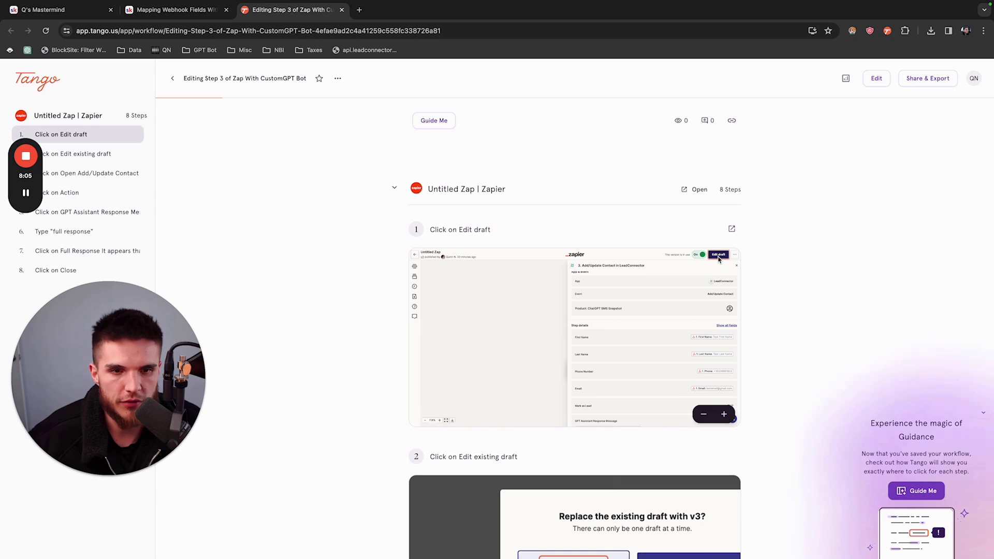
scroll(570, 361, "down", 4)
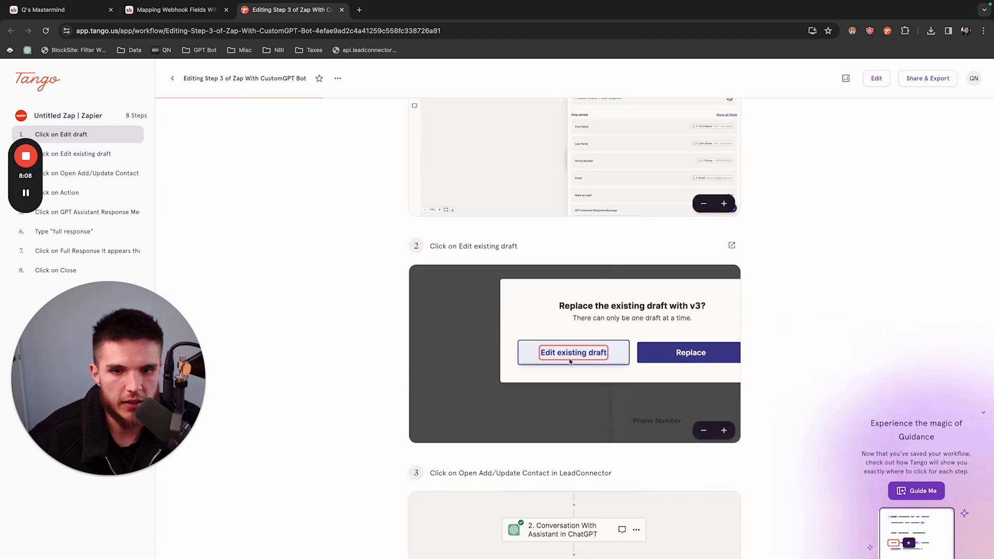
scroll(377, 399, "down", 3)
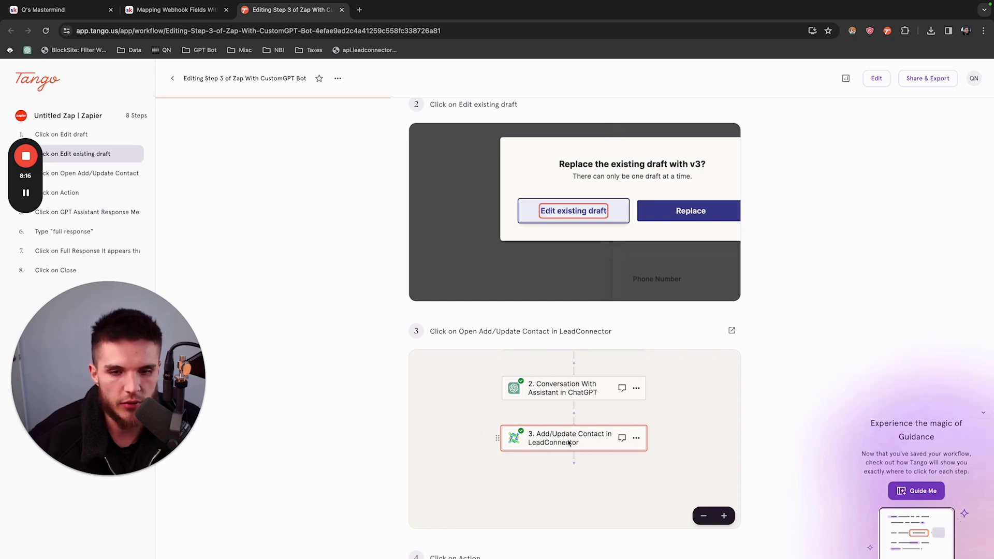
scroll(384, 435, "down", 4)
scroll(385, 435, "down", 2)
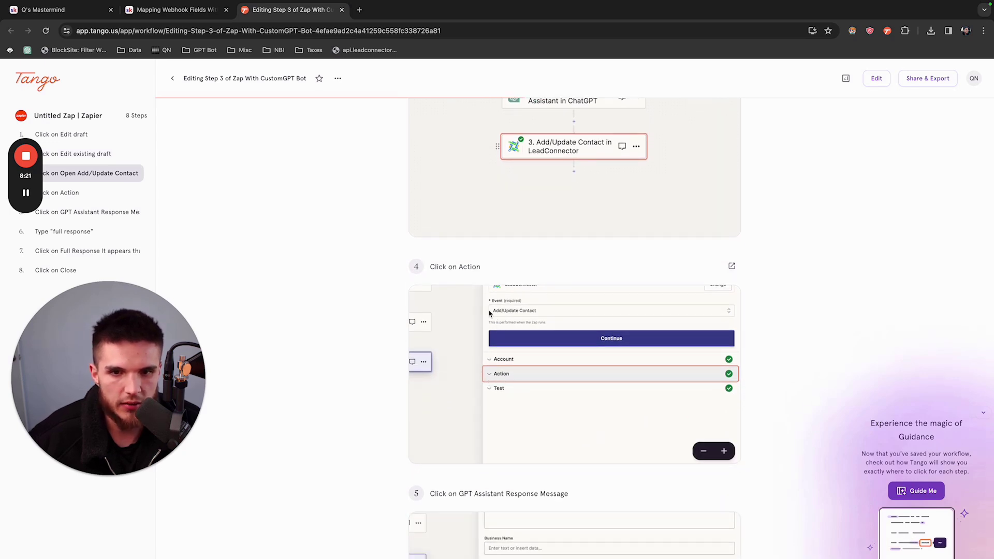
scroll(379, 395, "down", 3)
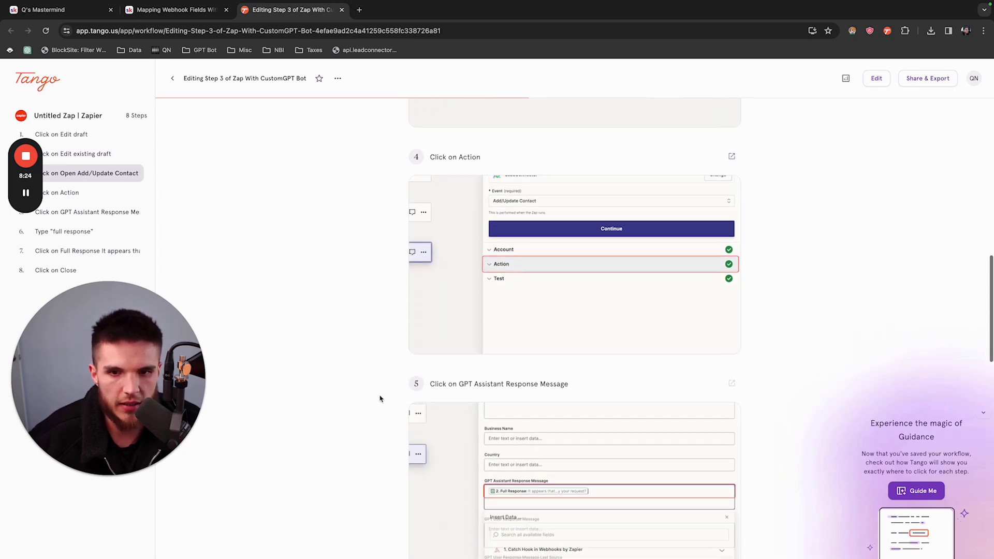
scroll(513, 333, "down", 2)
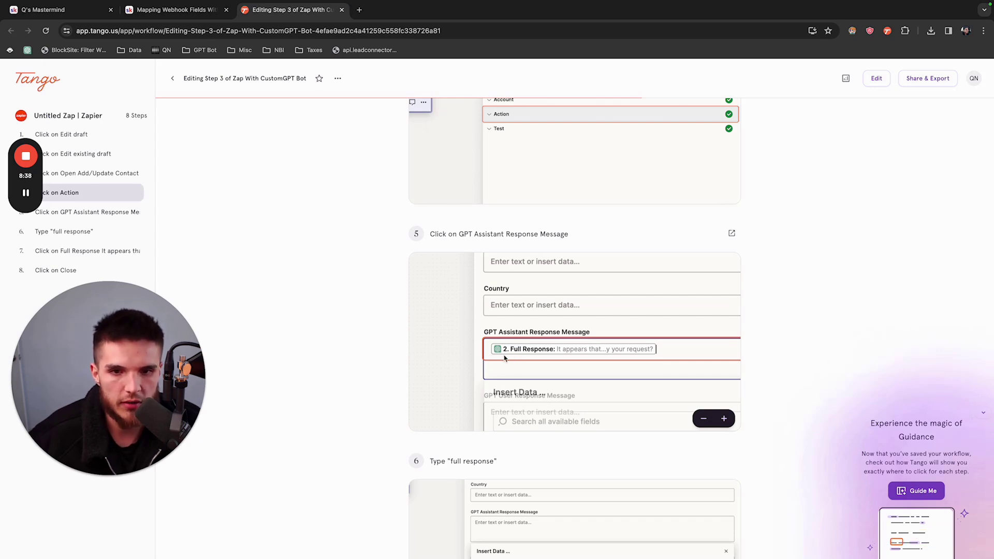
Read steps 6–8, which map Full Response into GPT Assistant Response Message
scroll(428, 367, "down", 4)
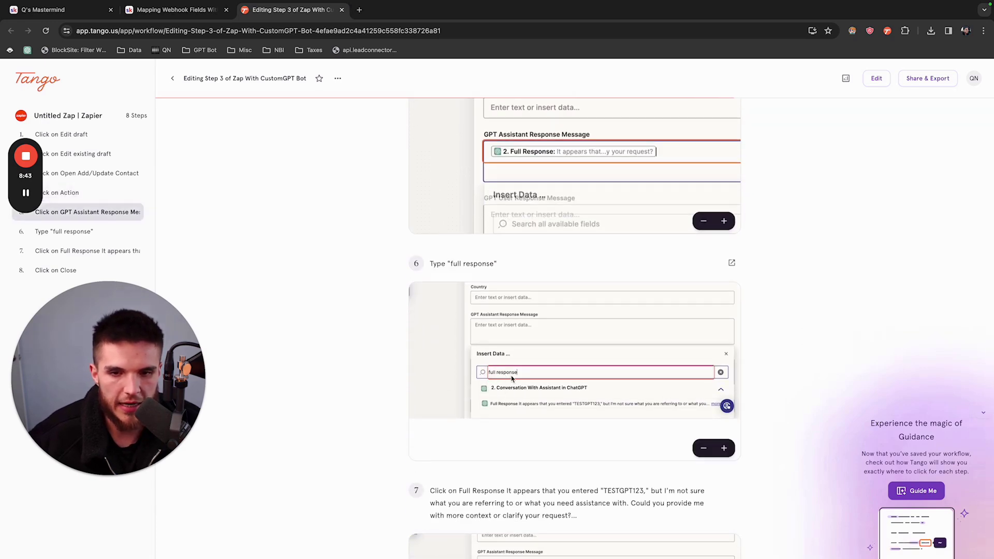
scroll(505, 372, "down", 1)
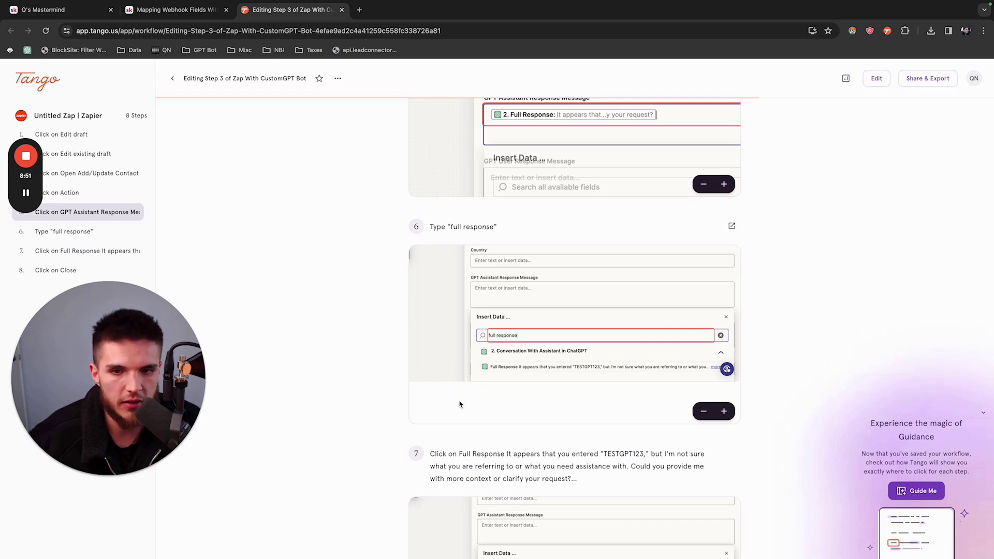
scroll(365, 417, "down", 3)
scroll(366, 417, "down", 1)
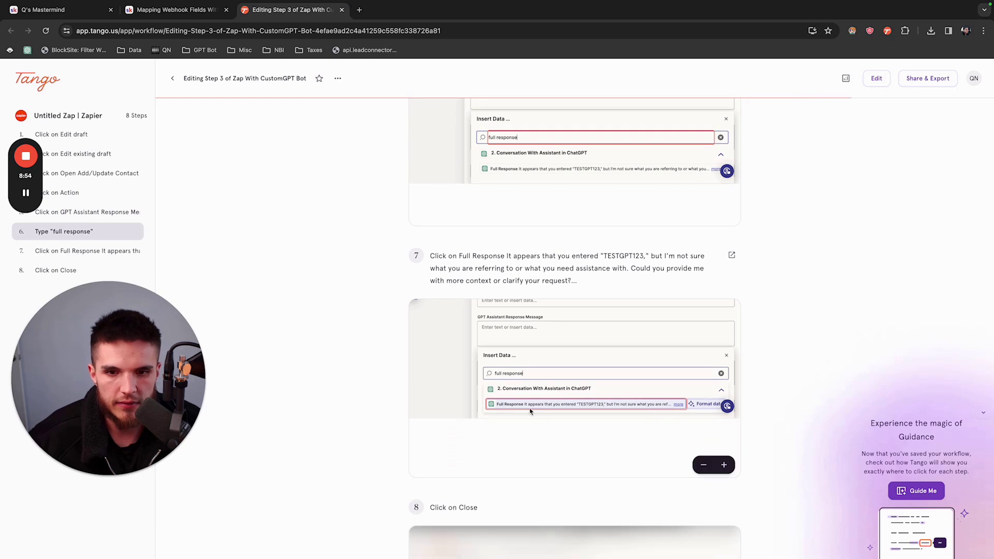
scroll(364, 428, "down", 4)
scroll(363, 428, "down", 1)
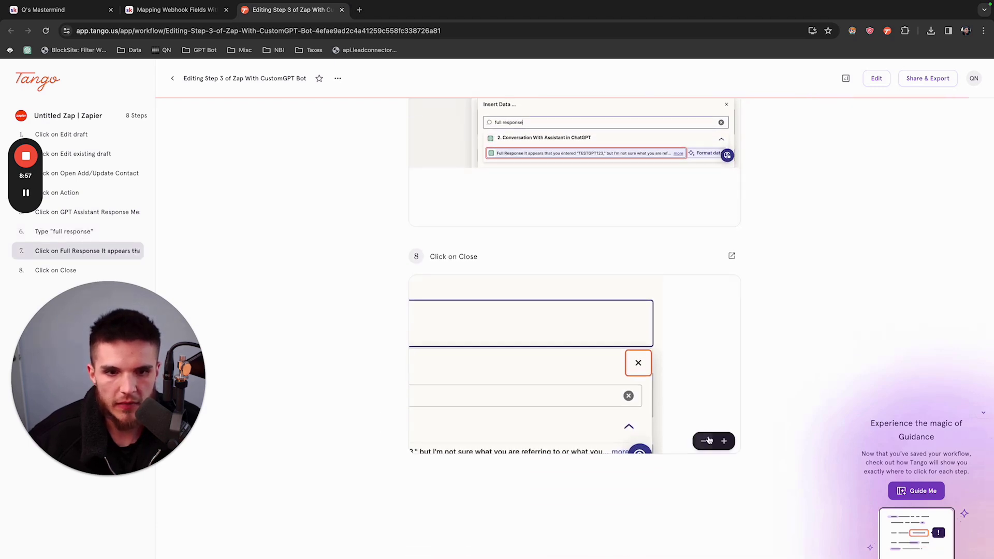
Zoom step 8's screenshot out until the whole Zapier editor is visible
left_click(703, 439)
scroll(516, 338, "down", 1)
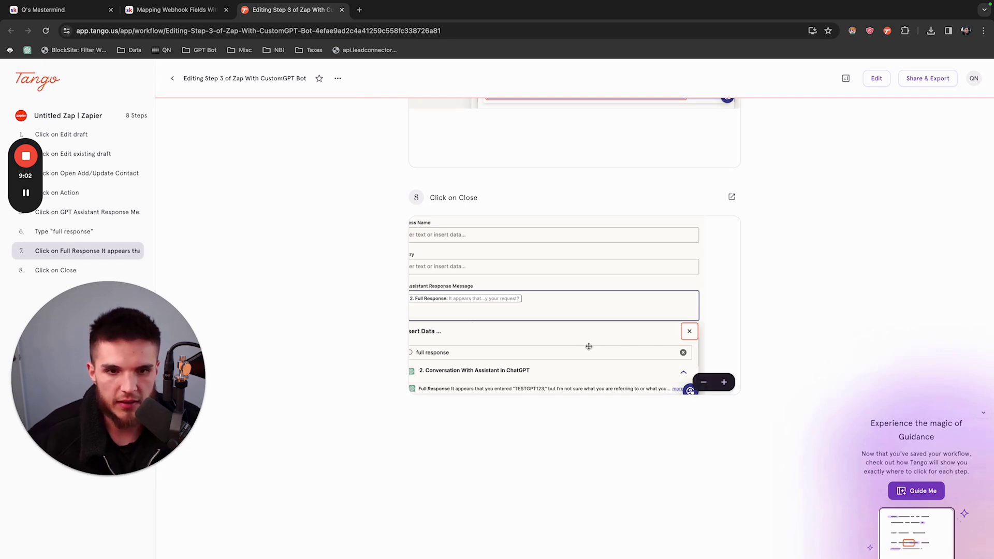
left_click(702, 382)
left_click(702, 382)
left_click(702, 382)
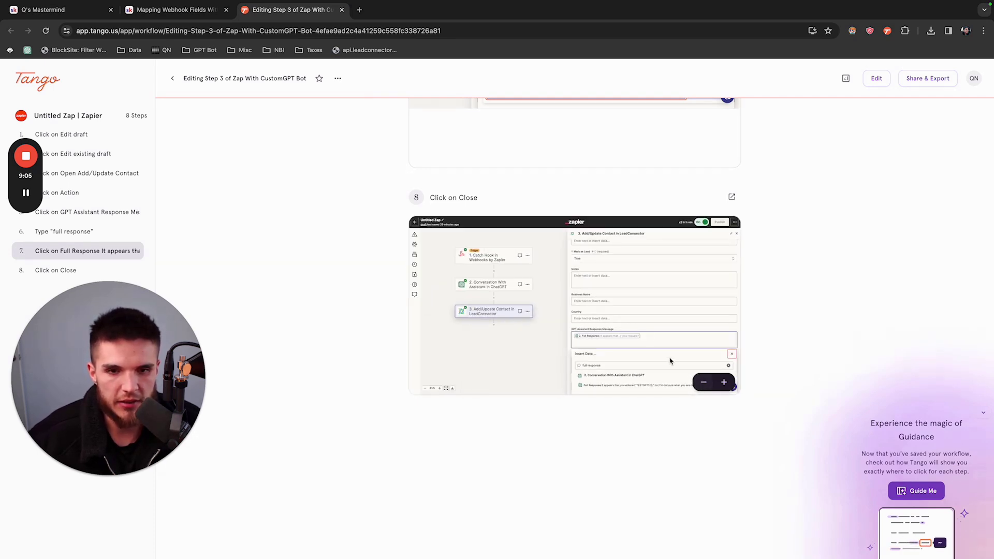